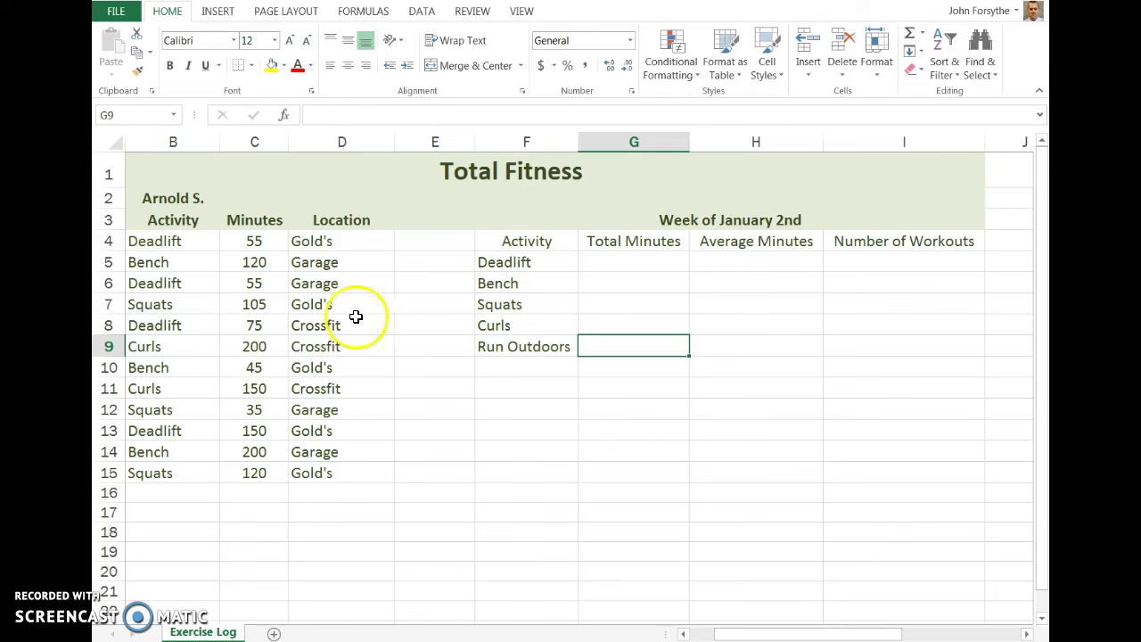
- Point out log entries (Gold's in D7, Deadlift, Squats) and select the exercise log B4:D15
{"action": "left_click_drag", "start_coordinate": [156, 243], "coordinate": [323, 473]}
{"action": "left_click", "coordinate": [410, 310]}
{"action": "left_click", "coordinate": [357, 310]}
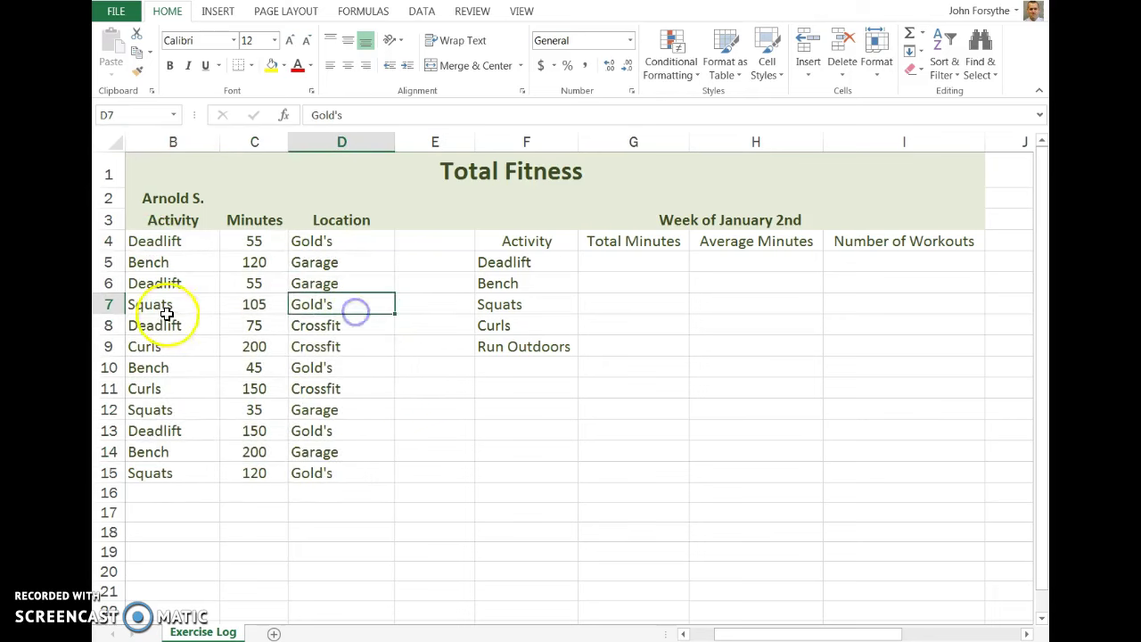
{"action": "left_click", "coordinate": [214, 323]}
{"action": "left_click", "coordinate": [214, 307]}
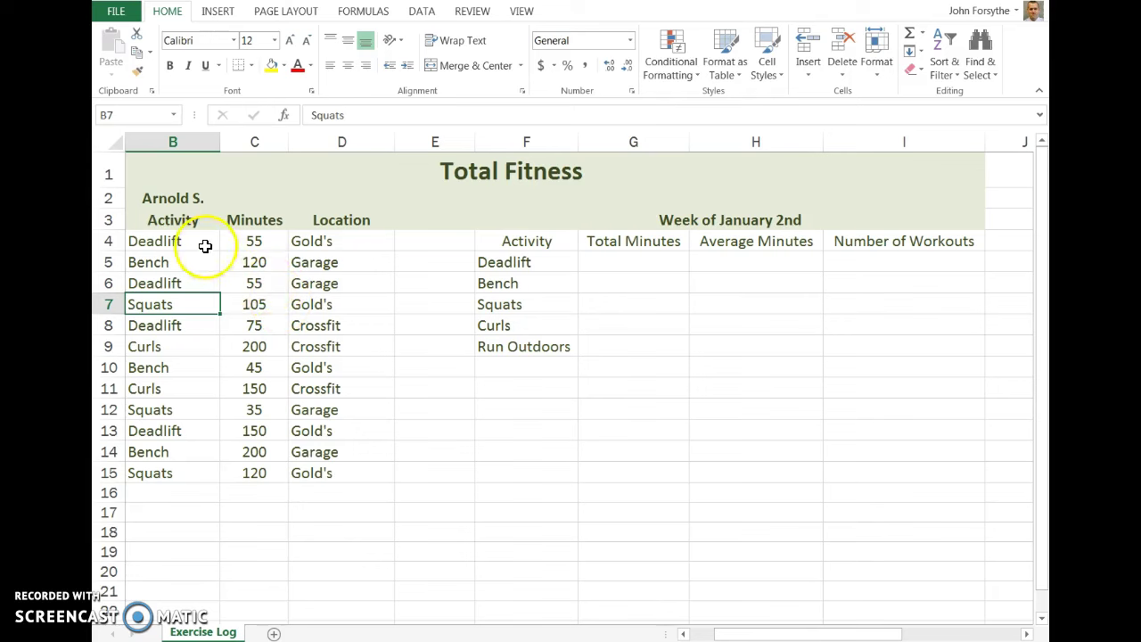
{"action": "left_click_drag", "start_coordinate": [191, 244], "coordinate": [331, 471]}
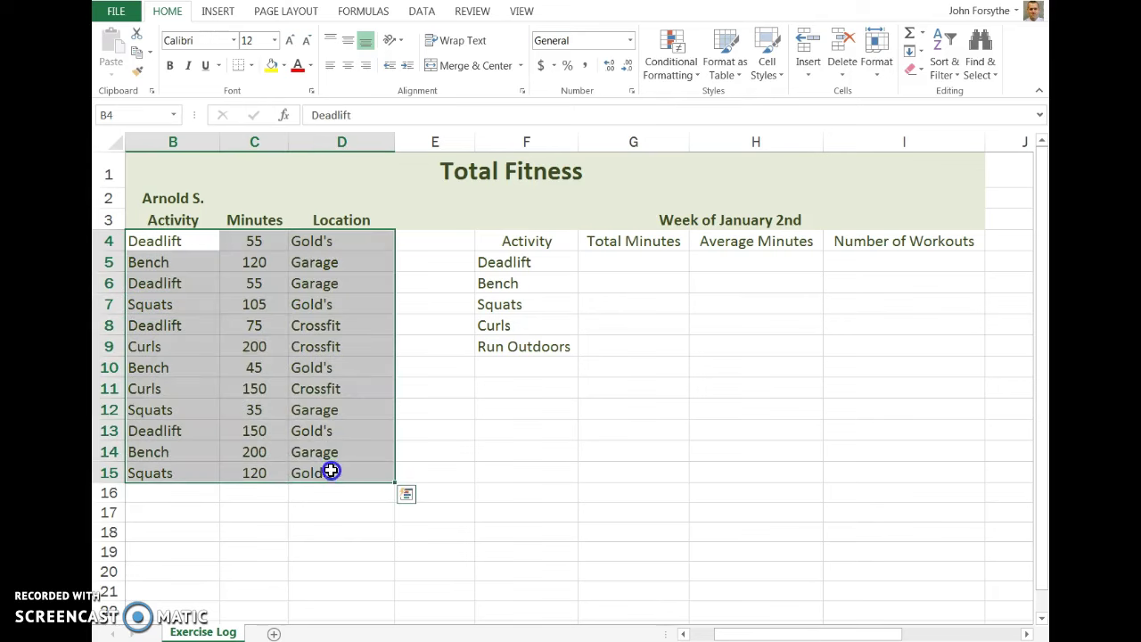
- Enter =C14+C11 in C16 so it shows 350
{"action": "left_click", "coordinate": [274, 497]}
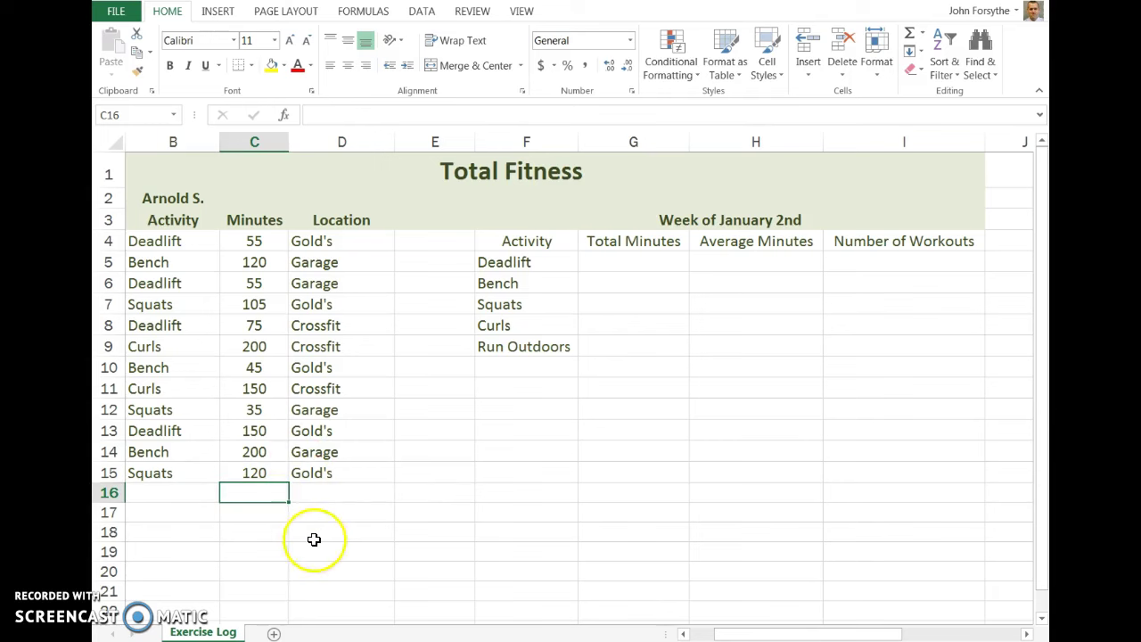
{"action": "type", "text": "="}
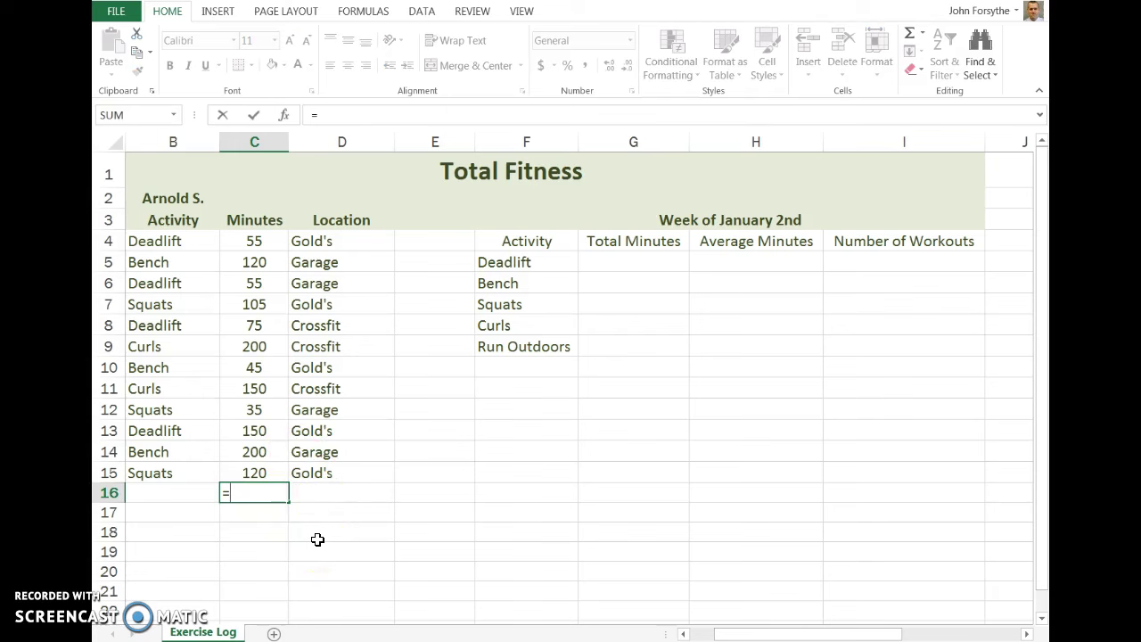
{"action": "left_click", "coordinate": [255, 450]}
{"action": "type", "text": "+"}
{"action": "left_click", "coordinate": [251, 388]}
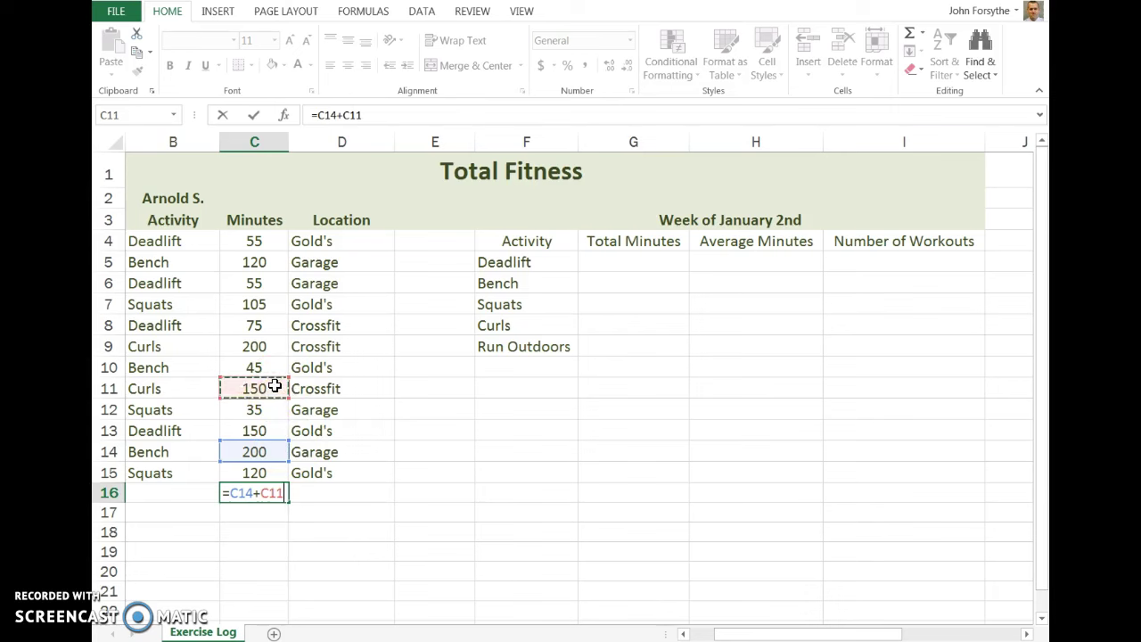
{"action": "key", "text": "BackSpace"}
{"action": "key", "text": "BackSpace"}
{"action": "key", "text": "BackSpace"}
{"action": "key", "text": "BackSpace"}
{"action": "key", "text": "BackSpace"}
{"action": "key", "text": "BackSpace"}
{"action": "key", "text": "BackSpace"}
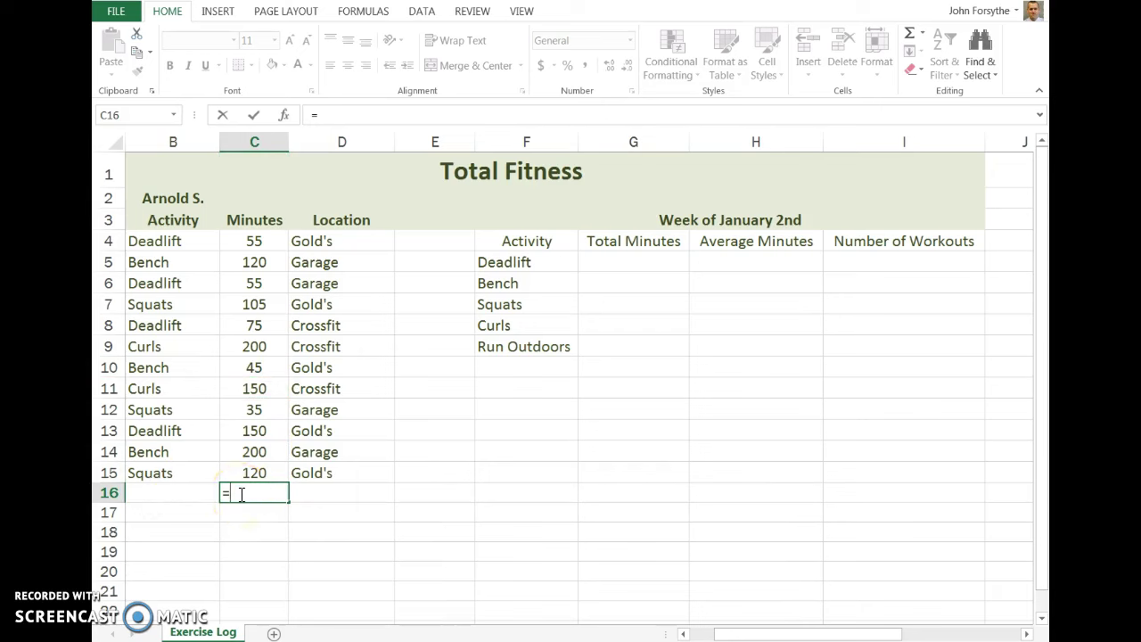
{"action": "left_click", "coordinate": [242, 452]}
{"action": "type", "text": "+"}
{"action": "left_click", "coordinate": [257, 389]}
{"action": "key", "text": "Return"}
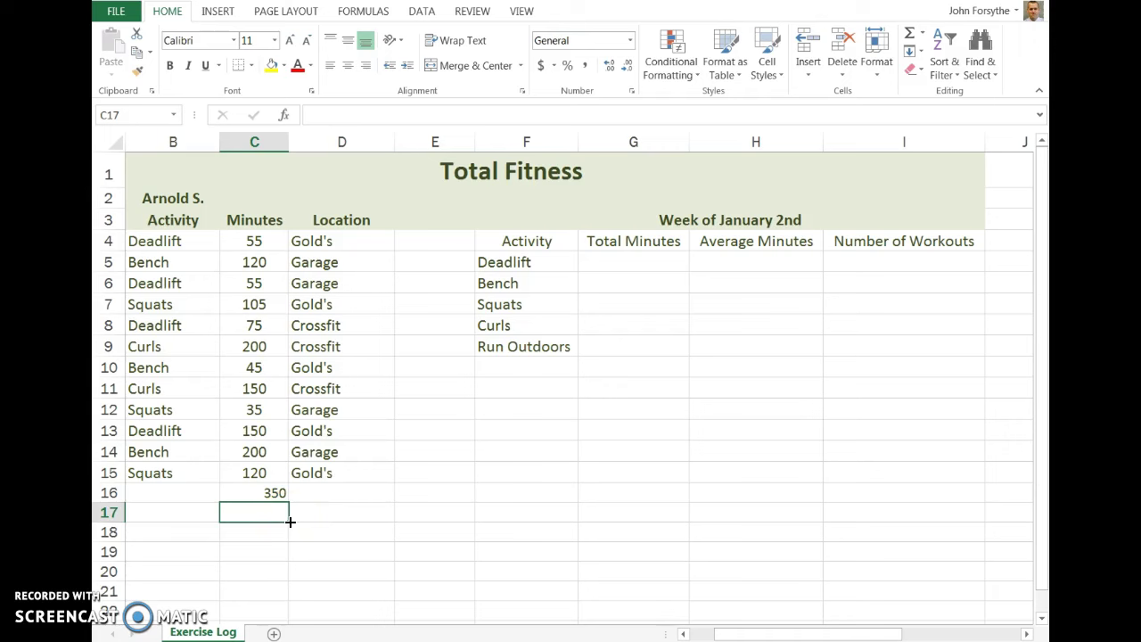
- Enter the mixed formula =C13+C11+C9*C10/C7 in C16, giving 385.7143
{"action": "left_click", "coordinate": [263, 495]}
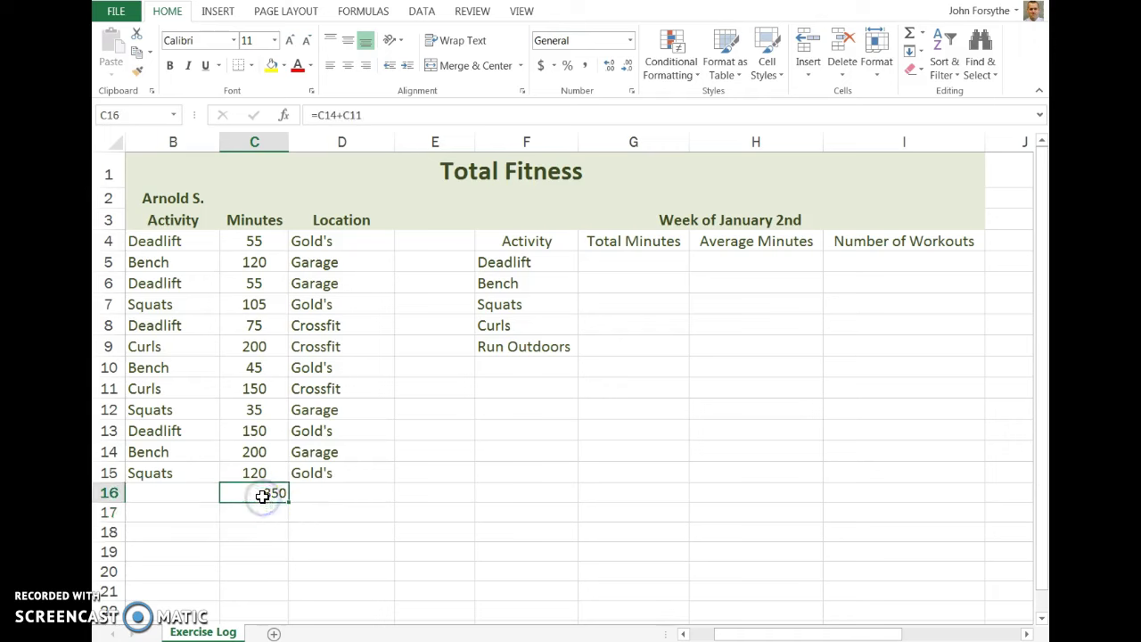
{"action": "type", "text": "=su"}
{"action": "key", "text": "BackSpace"}
{"action": "key", "text": "BackSpace"}
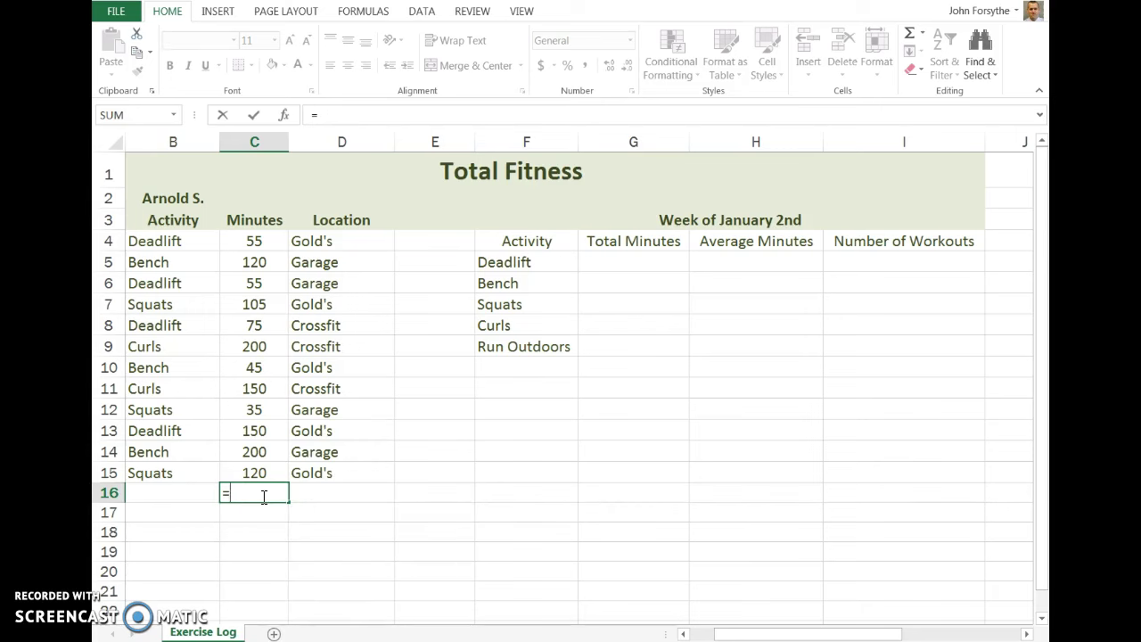
{"action": "left_click", "coordinate": [265, 433]}
{"action": "type", "text": "+"}
{"action": "left_click", "coordinate": [265, 389]}
{"action": "type", "text": "+"}
{"action": "left_click", "coordinate": [259, 348]}
{"action": "type", "text": "*"}
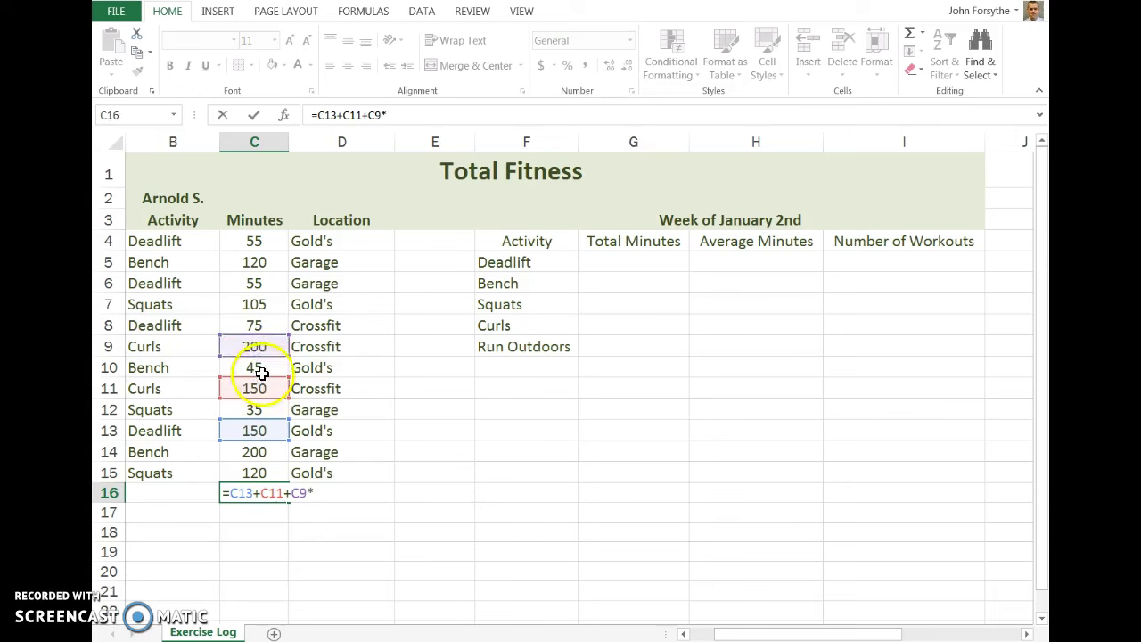
{"action": "left_click", "coordinate": [260, 368]}
{"action": "type", "text": "/"}
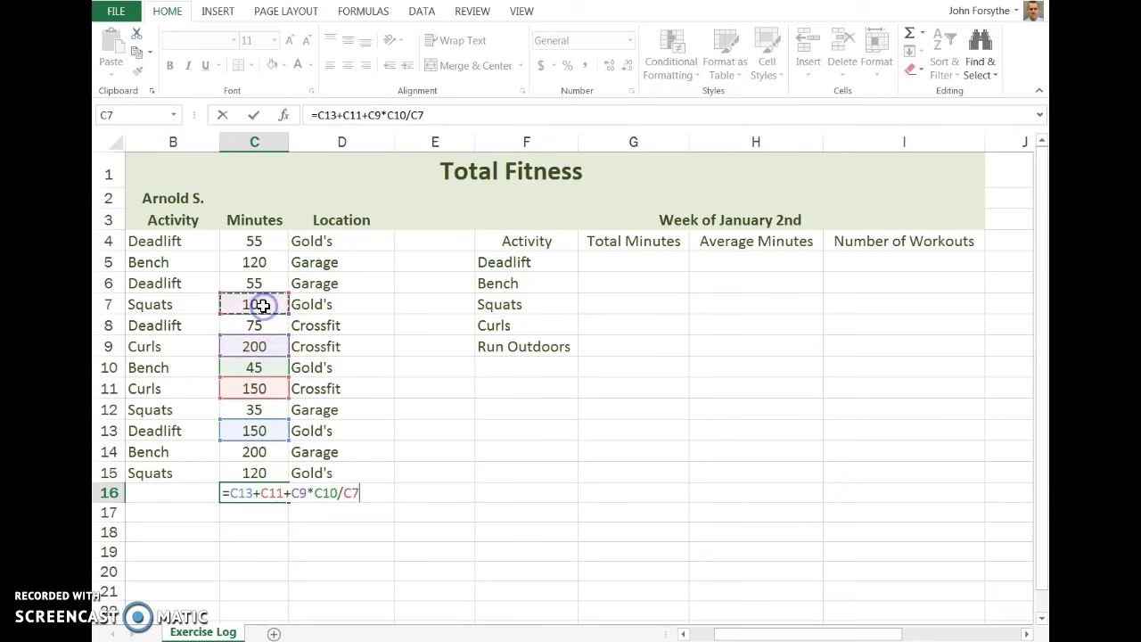
{"action": "key", "text": "Return"}
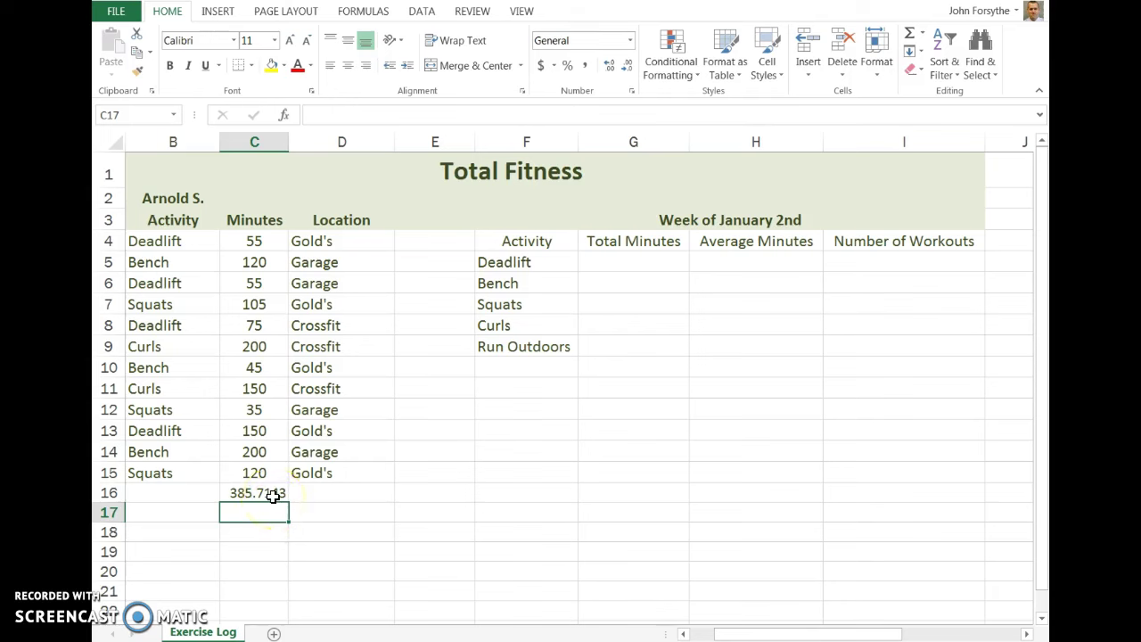
- Replace C16's formula with just an equals sign to start over
{"action": "left_click", "coordinate": [273, 495]}
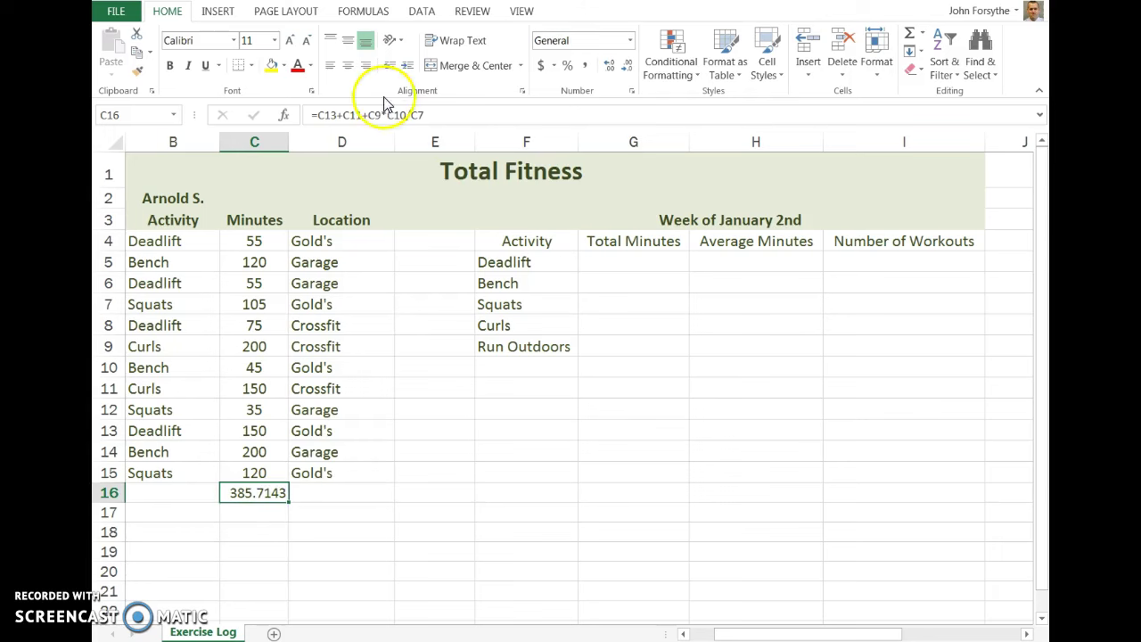
{"action": "left_click_drag", "start_coordinate": [421, 114], "coordinate": [304, 111]}
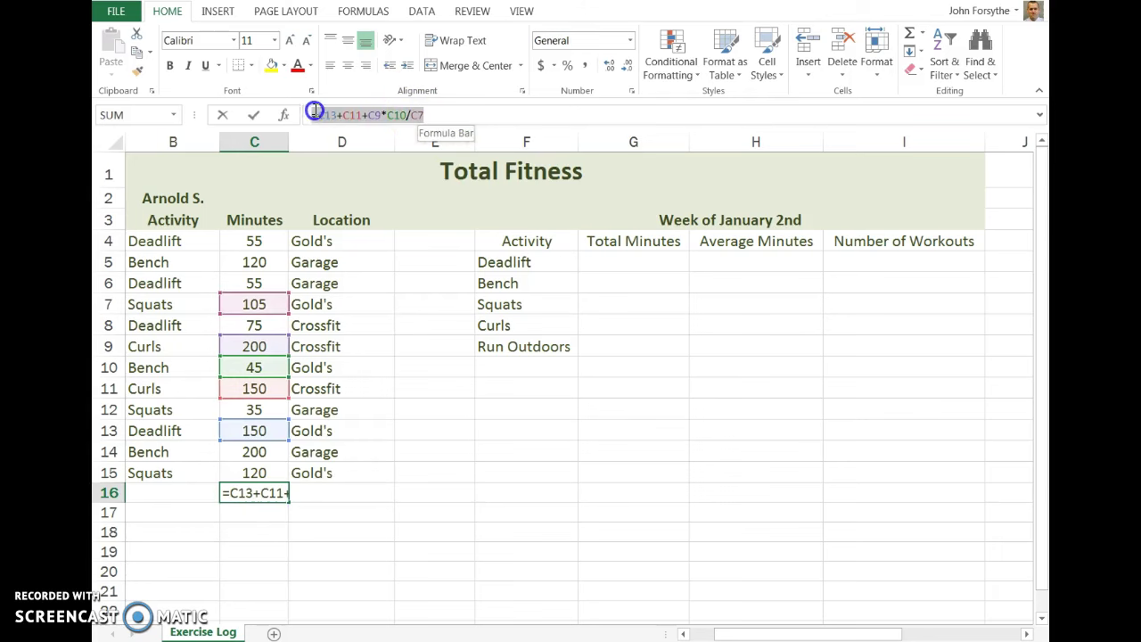
{"action": "type", "text": "="}
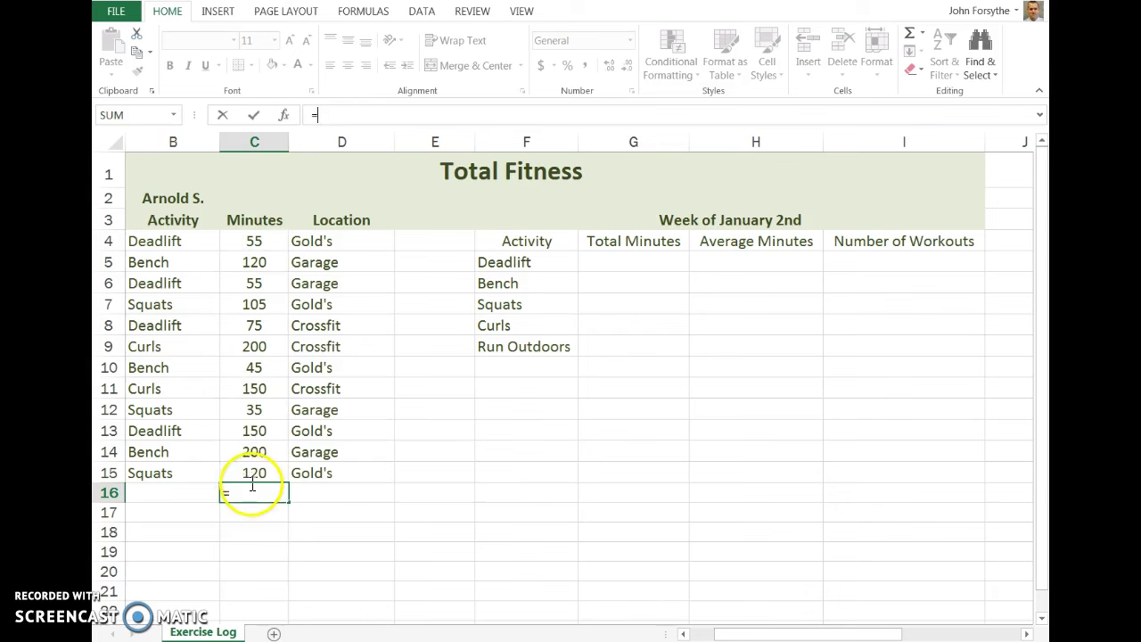
- Try adding C4+C5+C6+C7 cell by cell, then erase the additions
{"action": "left_click", "coordinate": [240, 239]}
{"action": "type", "text": "+"}
{"action": "left_click", "coordinate": [255, 262]}
{"action": "type", "text": "+"}
{"action": "left_click", "coordinate": [254, 284]}
{"action": "type", "text": "+"}
{"action": "left_click", "coordinate": [256, 300]}
{"action": "key", "text": "BackSpace"}
{"action": "key", "text": "BackSpace"}
{"action": "key", "text": "BackSpace"}
{"action": "key", "text": "BackSpace"}
{"action": "key", "text": "BackSpace"}
{"action": "key", "text": "BackSpace"}
{"action": "key", "text": "BackSpace"}
{"action": "key", "text": "BackSpace"}
{"action": "key", "text": "BackSpace"}
{"action": "key", "text": "BackSpace"}
{"action": "key", "text": "BackSpace"}
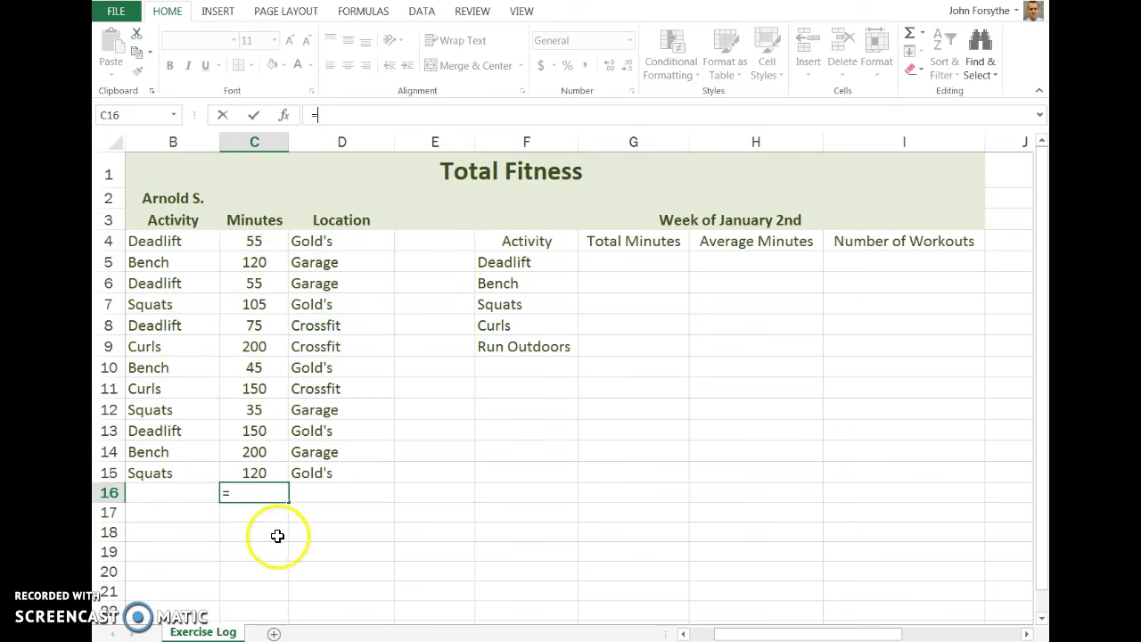
- Enter =sum(C4:C15) in C16 so it totals 1310 minutes
{"action": "left_click", "coordinate": [260, 495]}
{"action": "type", "text": "sum"}
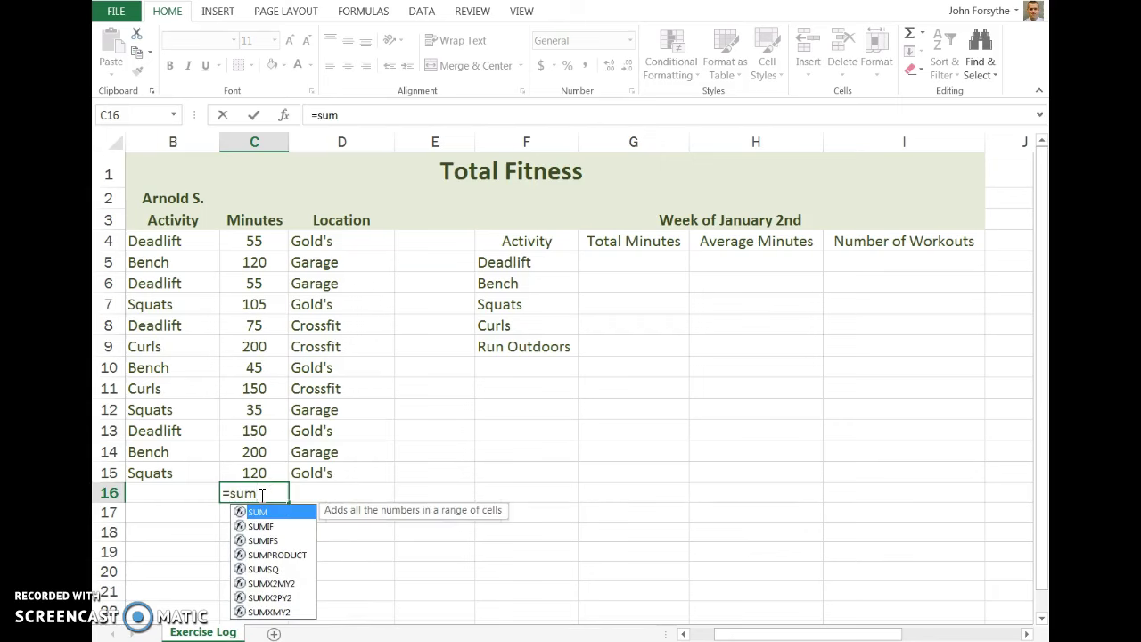
{"action": "type", "text": "("}
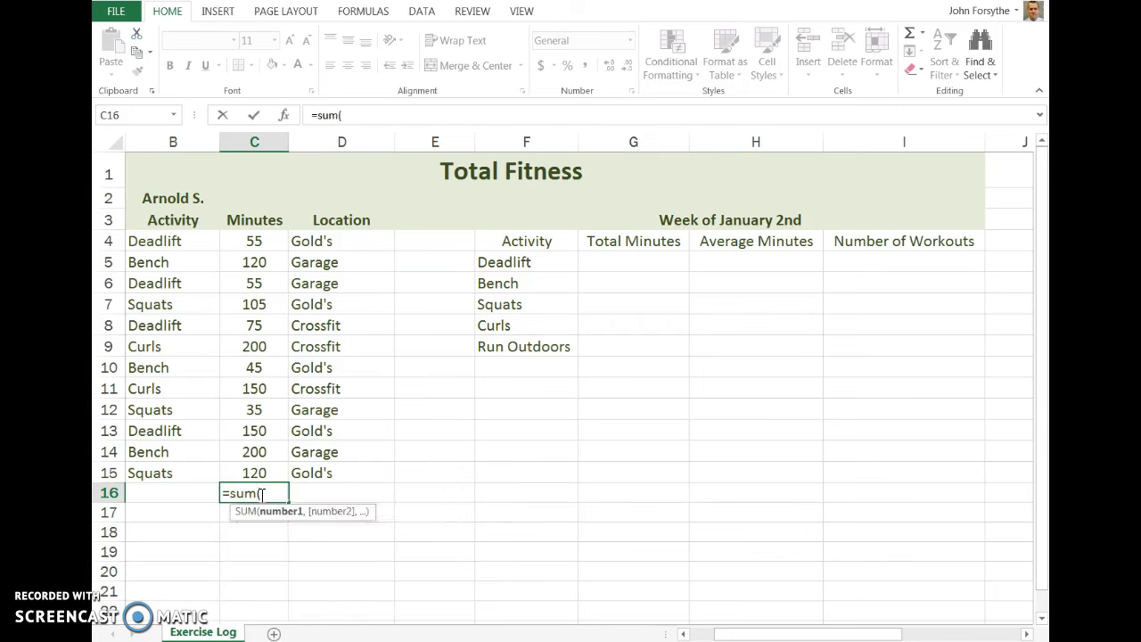
{"action": "left_click", "coordinate": [258, 493]}
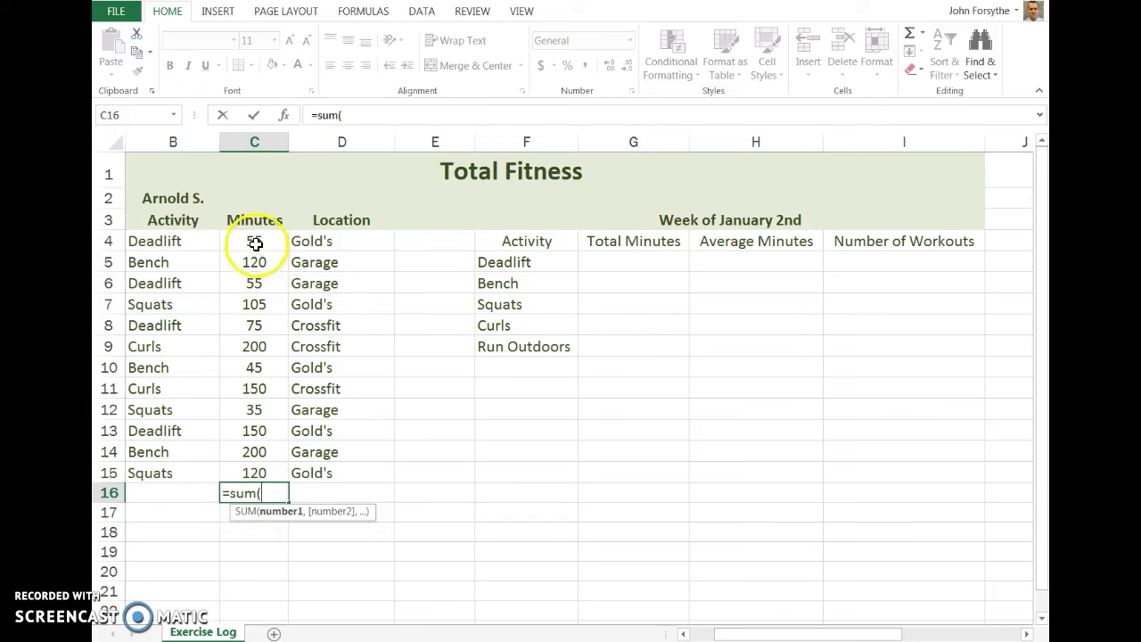
{"action": "left_click_drag", "start_coordinate": [253, 240], "coordinate": [265, 465]}
{"action": "type", "text": ")"}
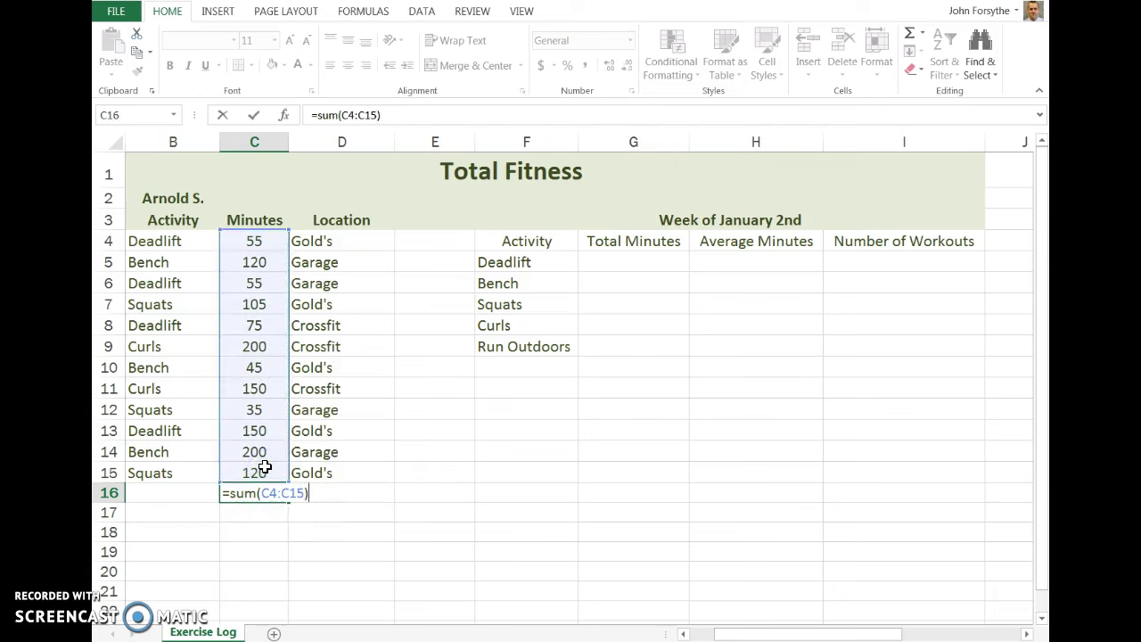
{"action": "key", "text": "Return"}
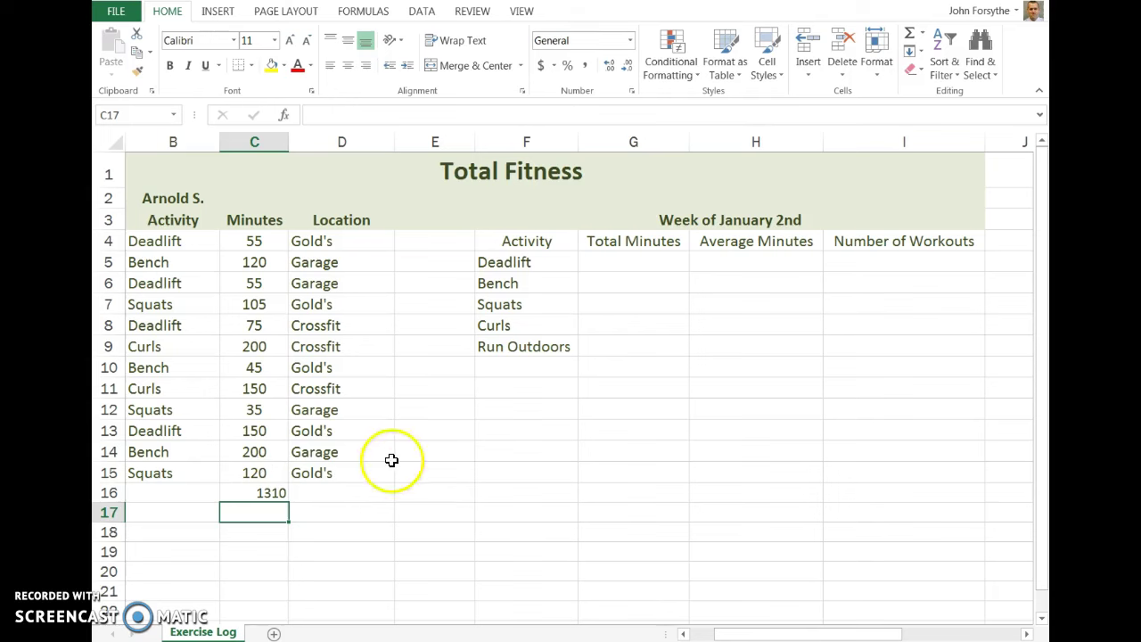
{"action": "left_click", "coordinate": [285, 120]}
{"action": "left_click_drag", "start_coordinate": [624, 478], "coordinate": [410, 125]}
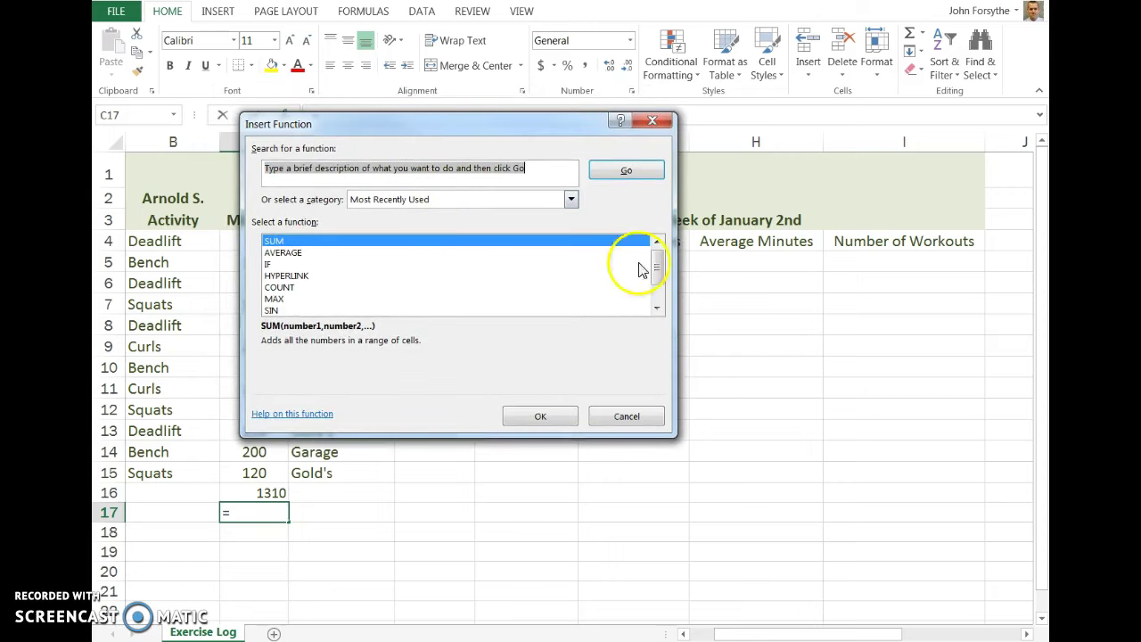
{"action": "left_click", "coordinate": [658, 307]}
{"action": "left_click", "coordinate": [658, 307]}
{"action": "left_click", "coordinate": [658, 307]}
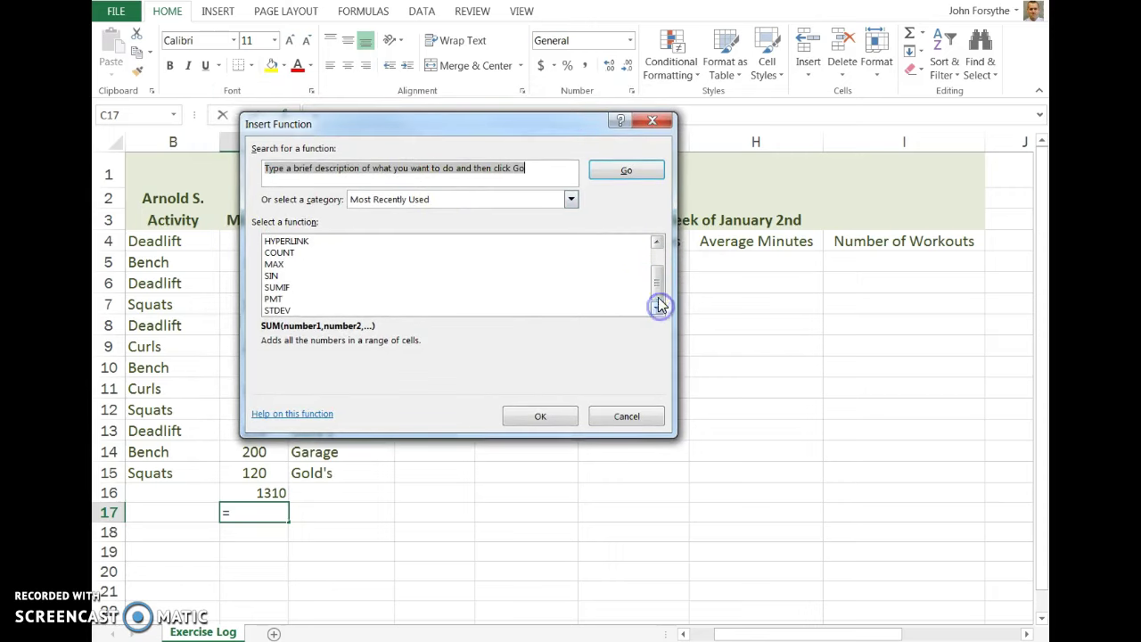
{"action": "left_click_drag", "start_coordinate": [656, 291], "coordinate": [654, 258]}
{"action": "left_click", "coordinate": [570, 198]}
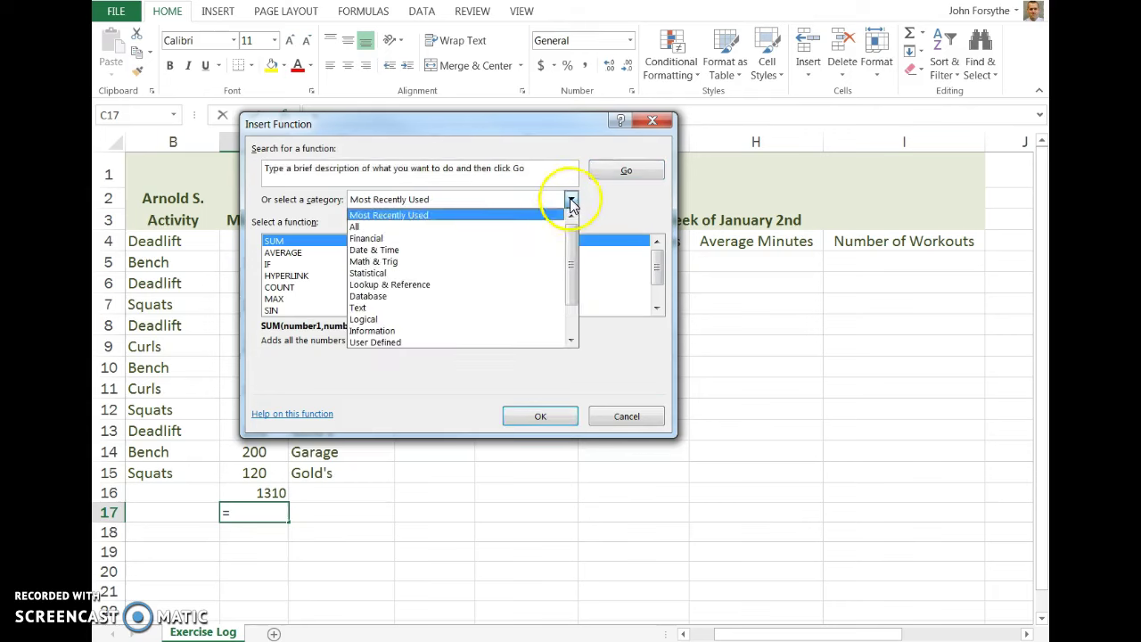
{"action": "left_click", "coordinate": [473, 234]}
{"action": "left_click", "coordinate": [659, 306]}
{"action": "left_click", "coordinate": [659, 306]}
{"action": "left_click", "coordinate": [659, 306]}
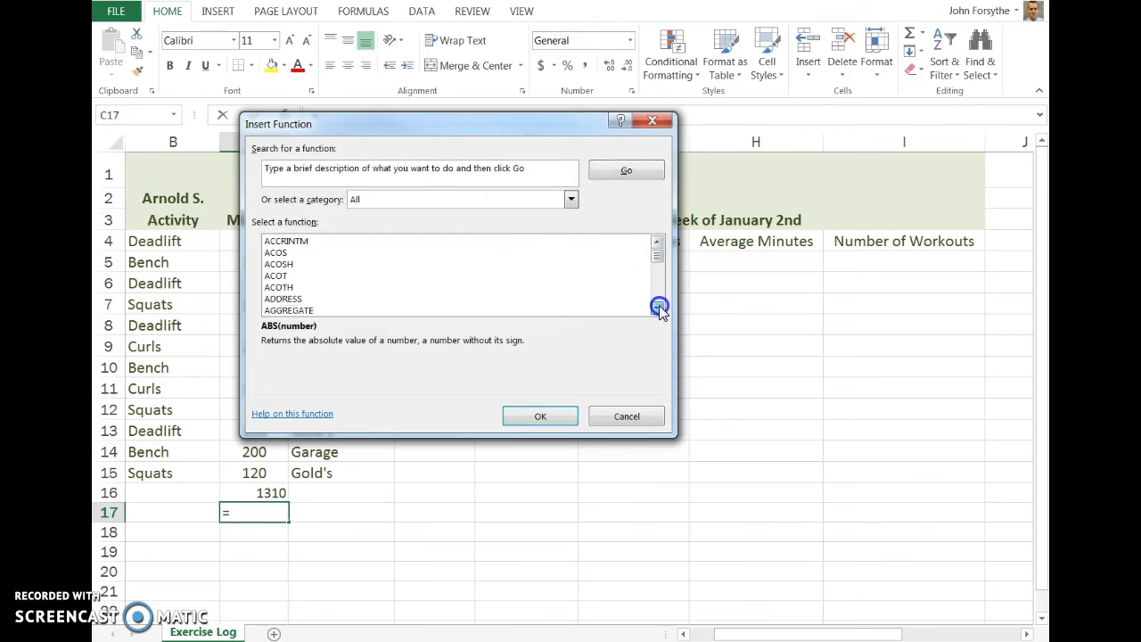
{"action": "left_click_drag", "start_coordinate": [659, 307], "coordinate": [658, 307]}
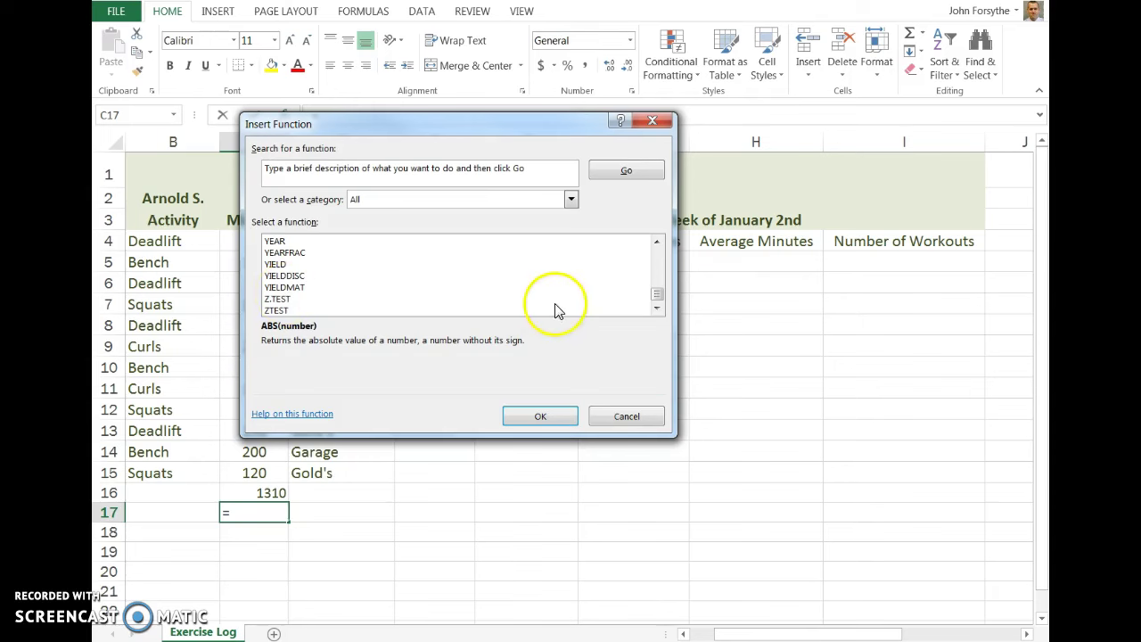
{"action": "left_click_drag", "start_coordinate": [655, 296], "coordinate": [656, 255]}
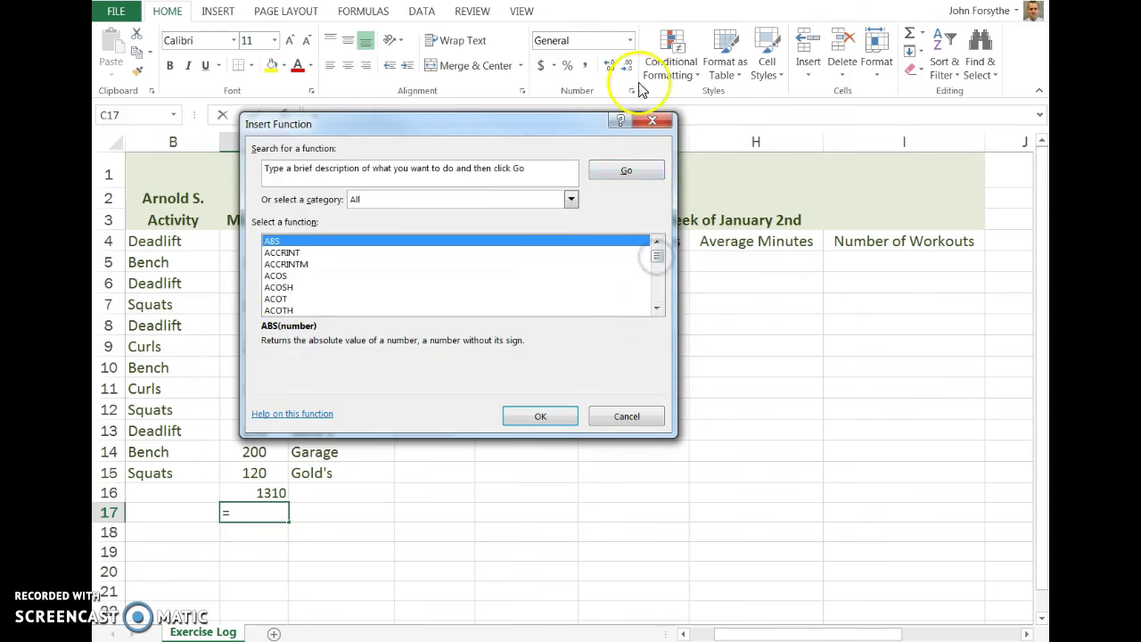
{"action": "left_click", "coordinate": [631, 418]}
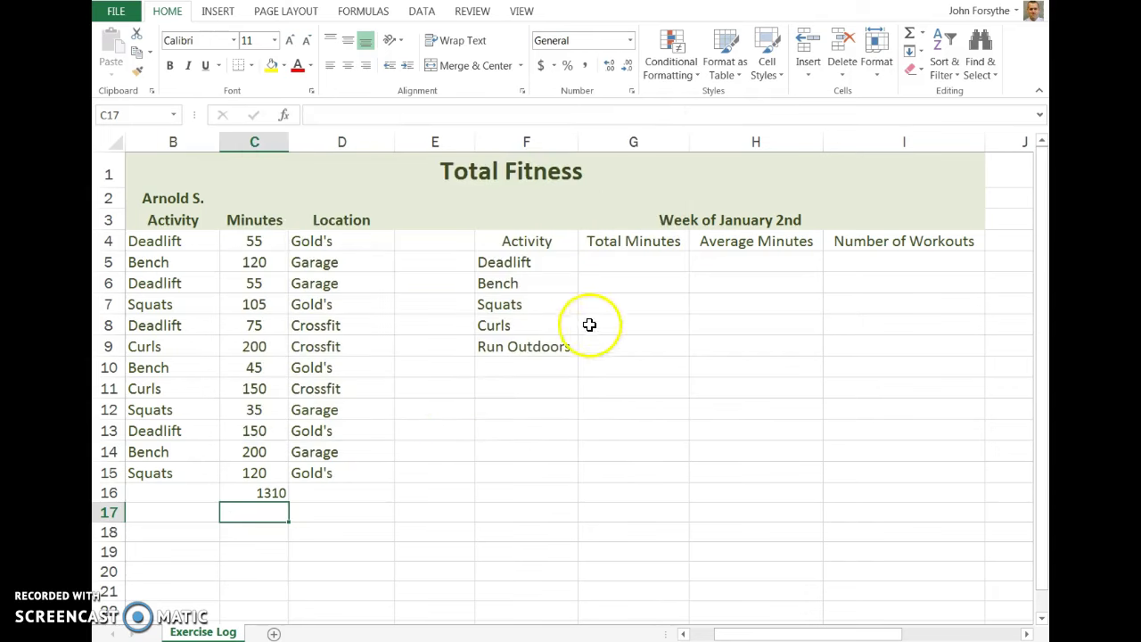
- Review C16's SUM arguments with C4:C15 as Number1 and confirm, keeping 1310
{"action": "left_click", "coordinate": [271, 494]}
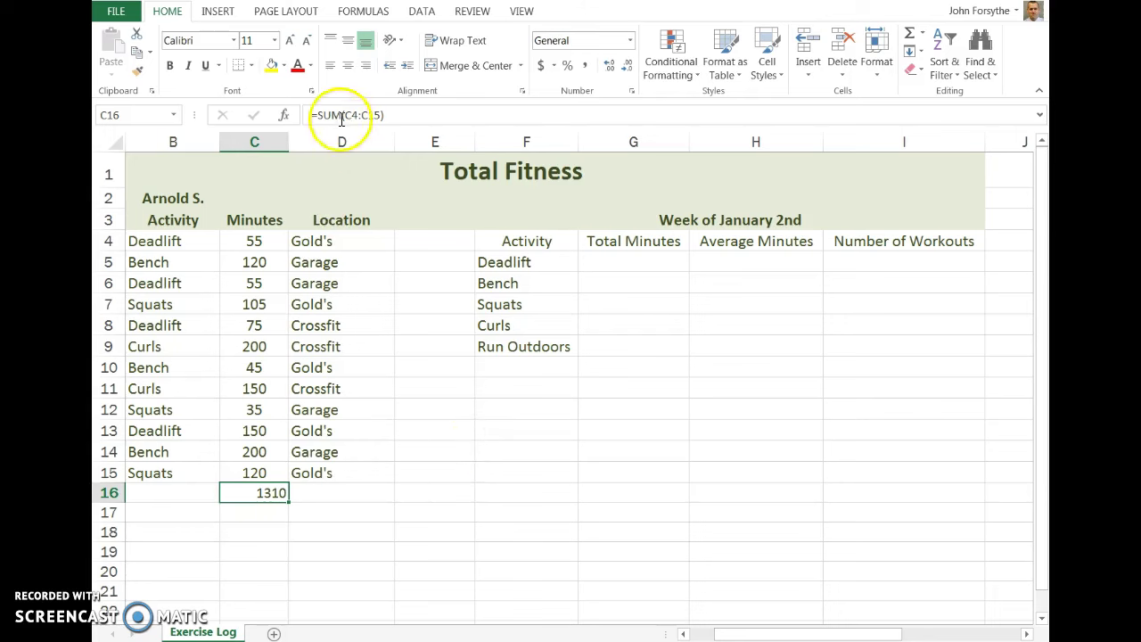
{"action": "left_click", "coordinate": [283, 115]}
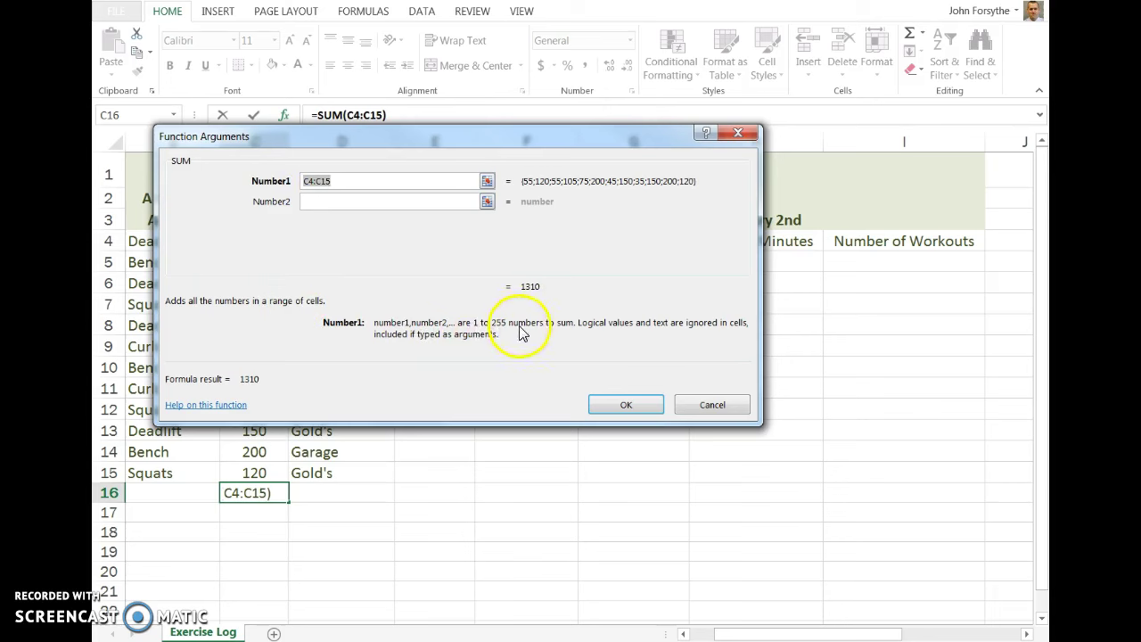
{"action": "left_click", "coordinate": [355, 204]}
{"action": "left_click", "coordinate": [363, 222]}
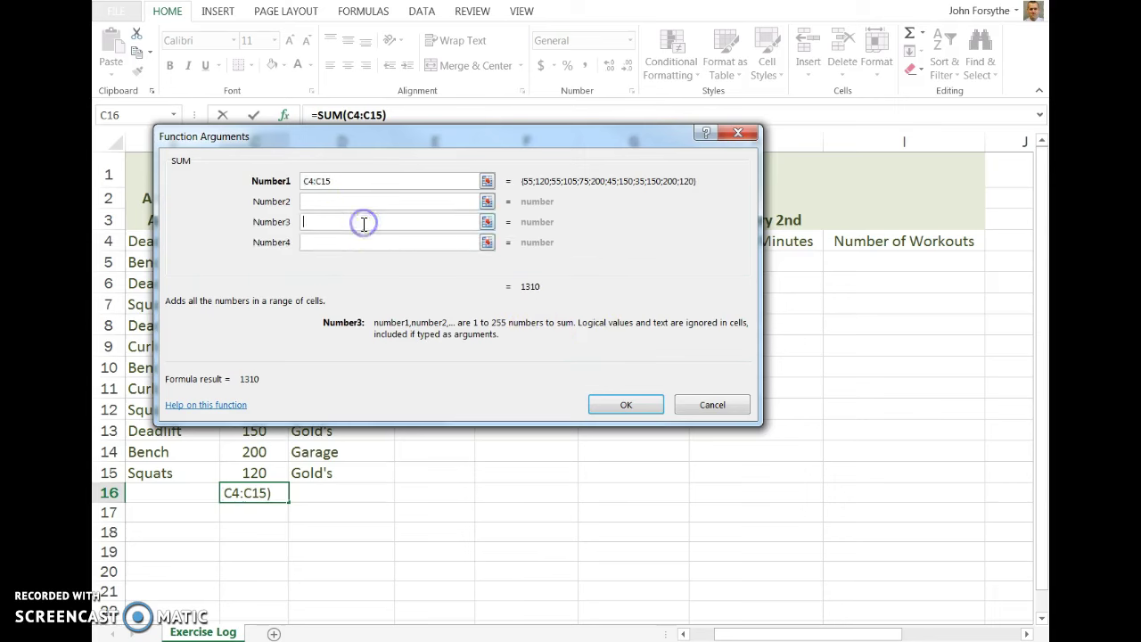
{"action": "left_click", "coordinate": [363, 239]}
{"action": "left_click", "coordinate": [349, 205]}
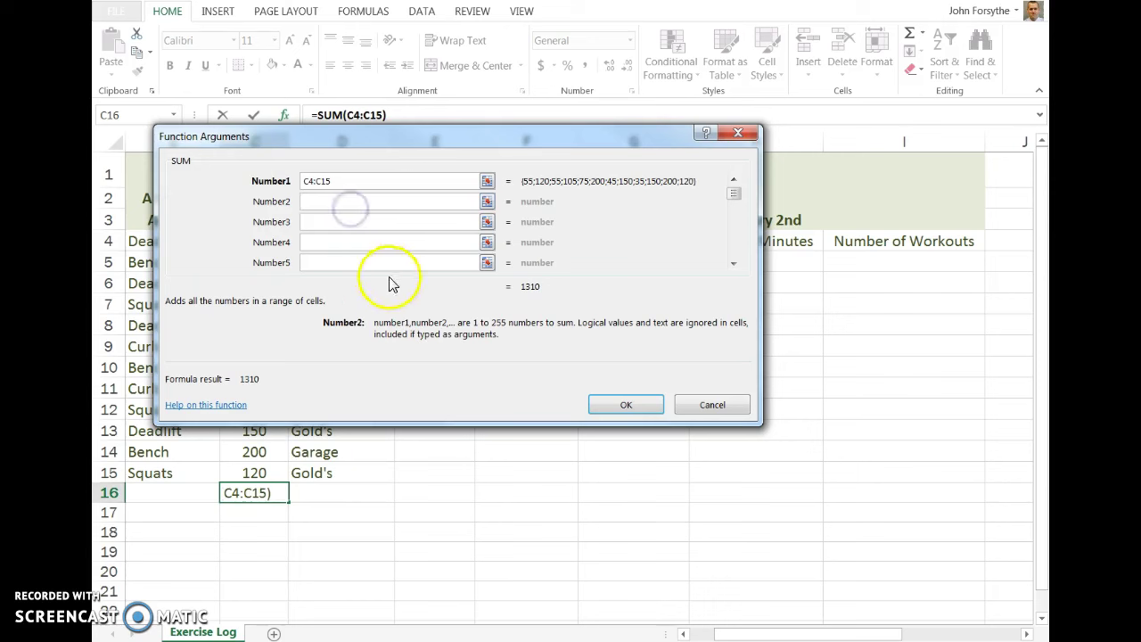
{"action": "left_click", "coordinate": [656, 407]}
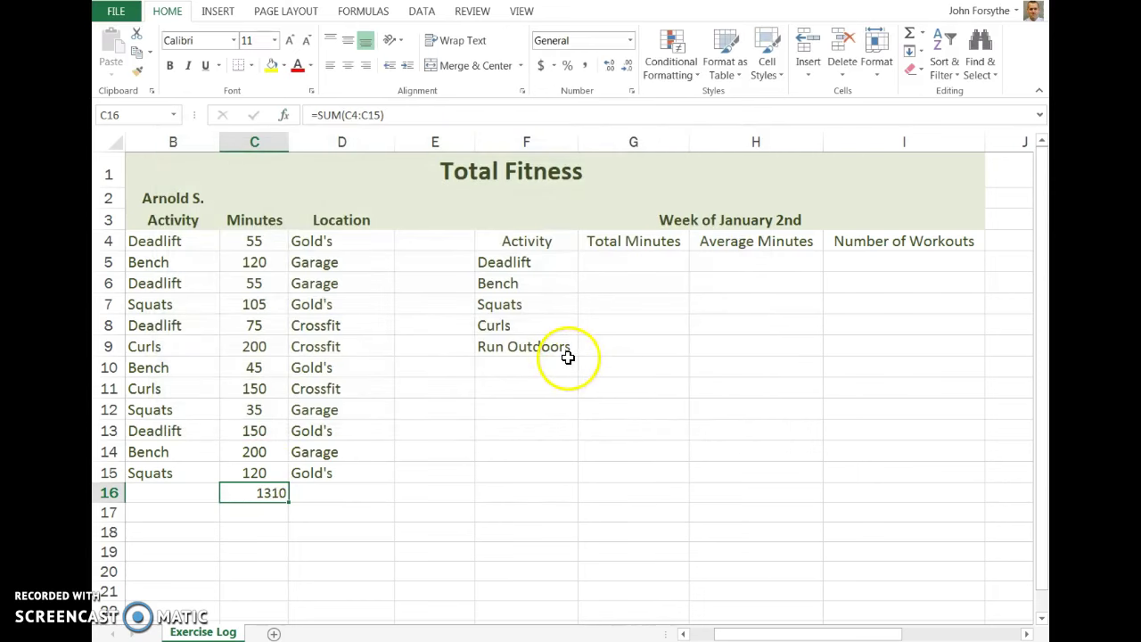
- Enter a trial =AVERAGE of 5 and 10 in C17, giving 7.5
{"action": "left_click", "coordinate": [275, 510]}
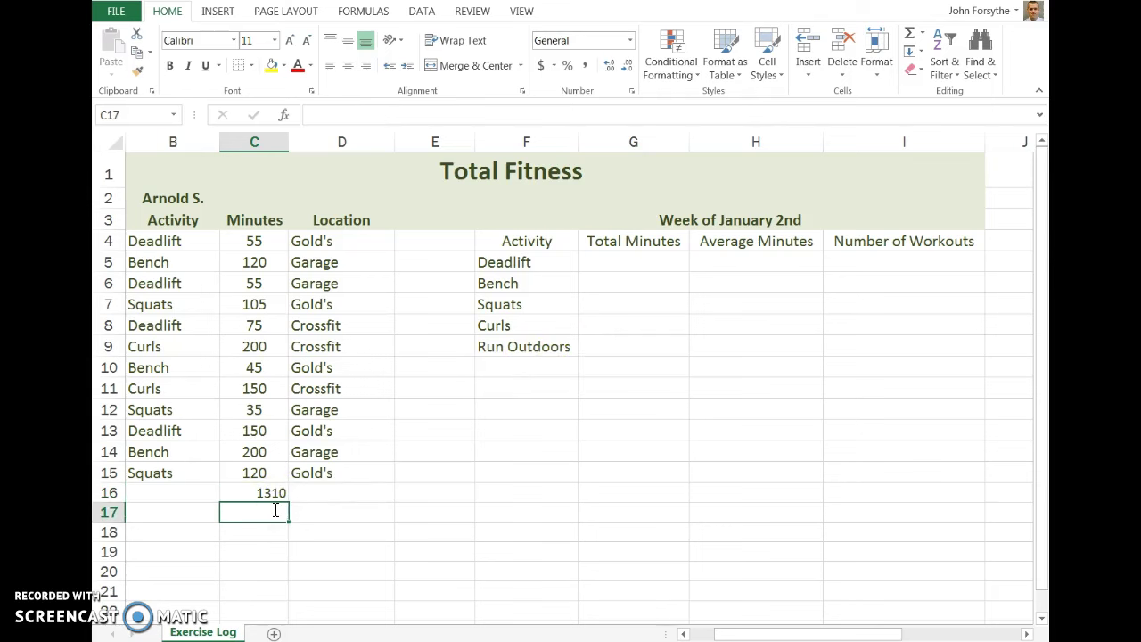
{"action": "type", "text": "=average("}
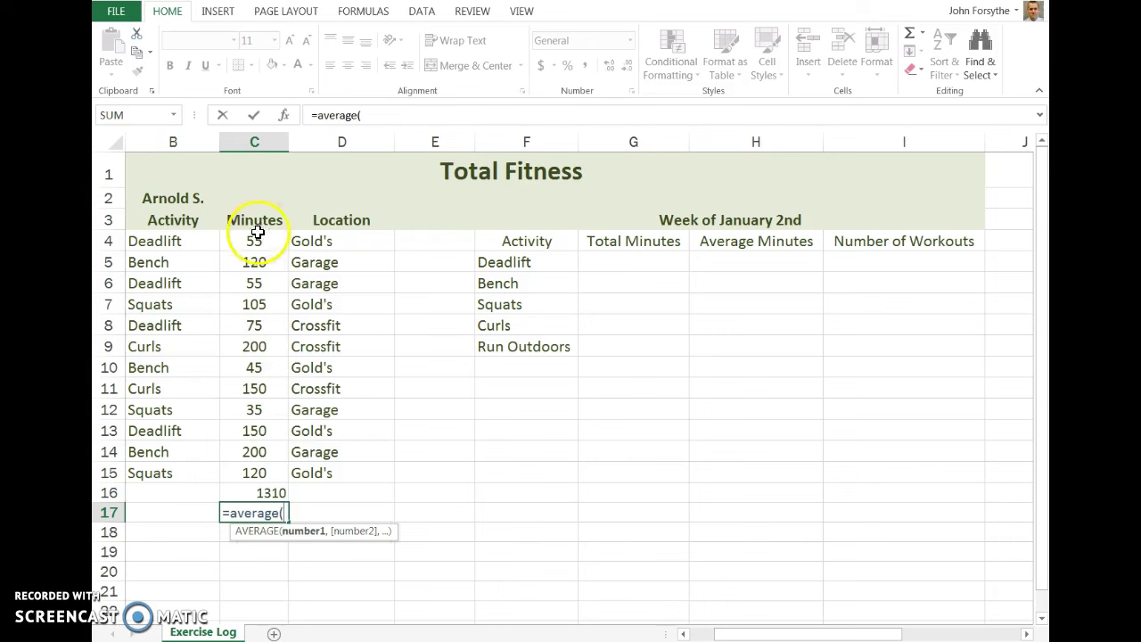
{"action": "left_click", "coordinate": [285, 115]}
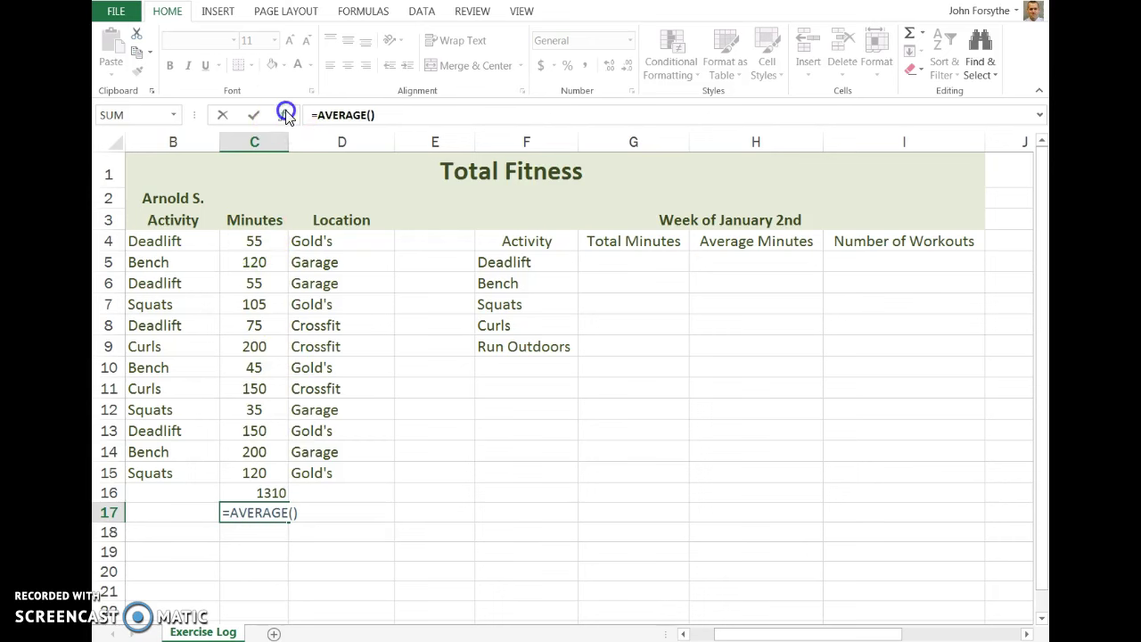
{"action": "left_click", "coordinate": [294, 181]}
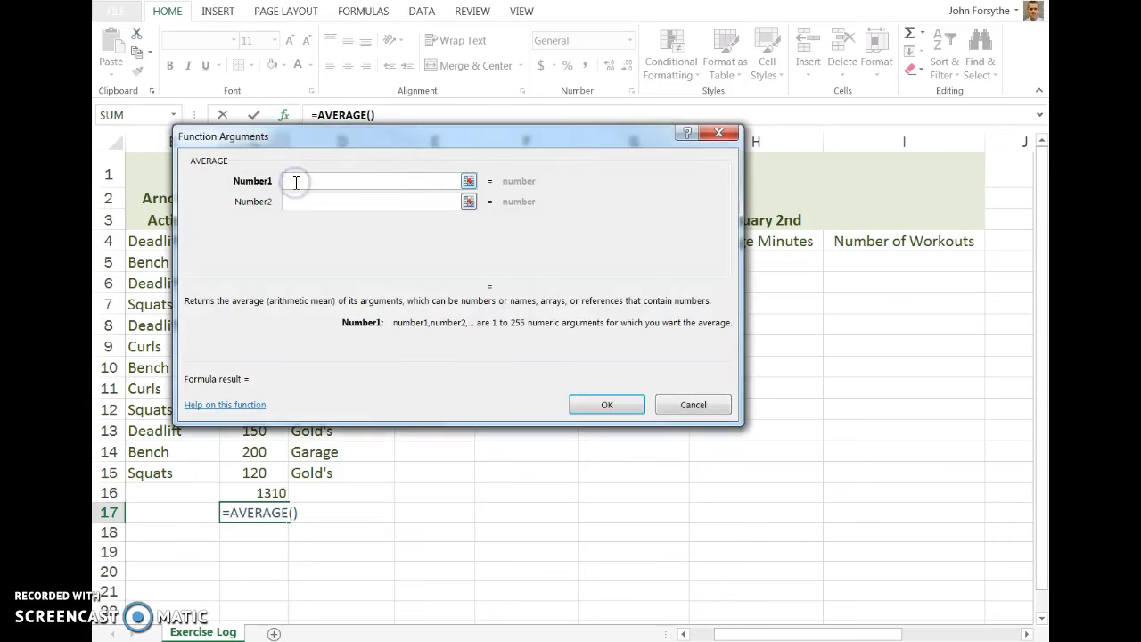
{"action": "type", "text": "as"}
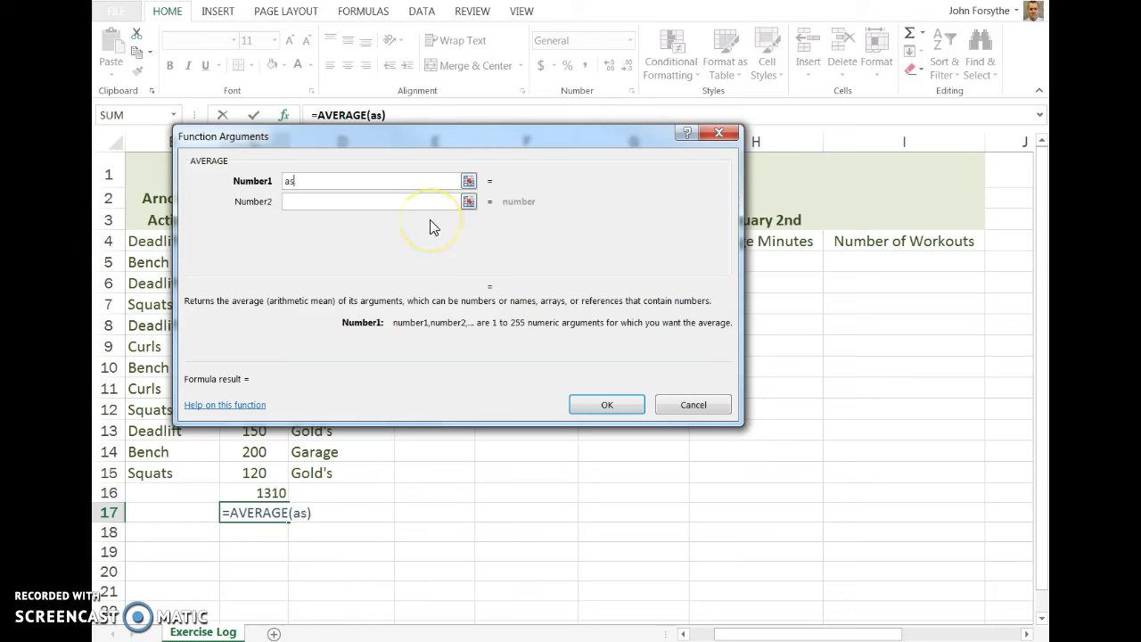
{"action": "key", "text": "BackSpace"}
{"action": "key", "text": "BackSpace"}
{"action": "type", "text": "5"}
{"action": "left_click", "coordinate": [429, 202]}
{"action": "type", "text": "10"}
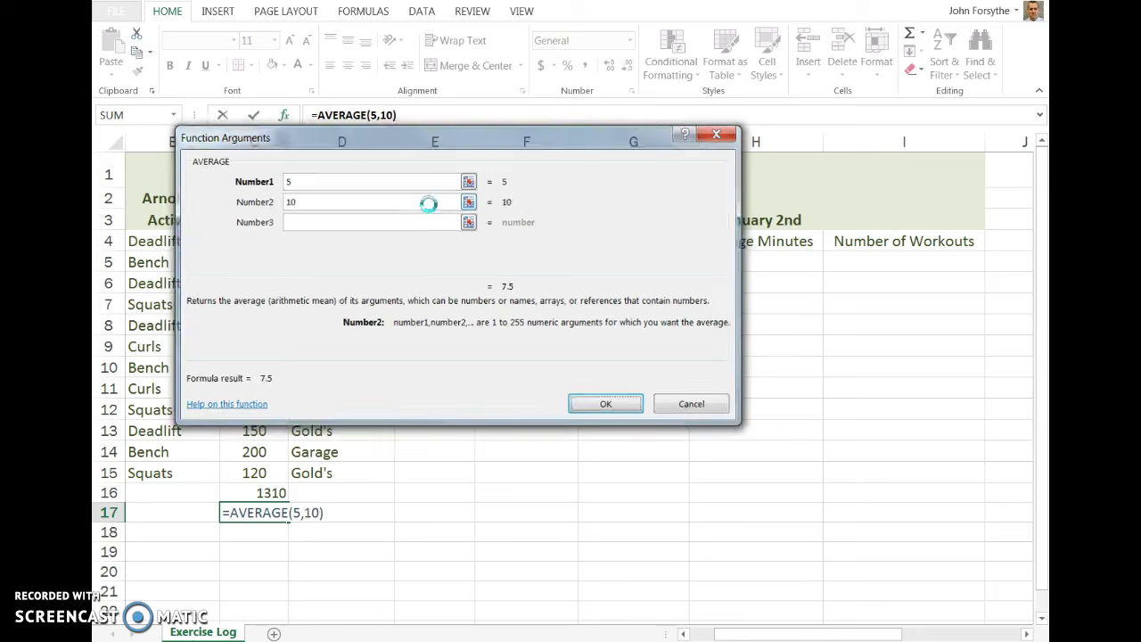
{"action": "key", "text": "Return"}
- Change C17's average to cover the Minutes range C4:C15
{"action": "left_click", "coordinate": [278, 513]}
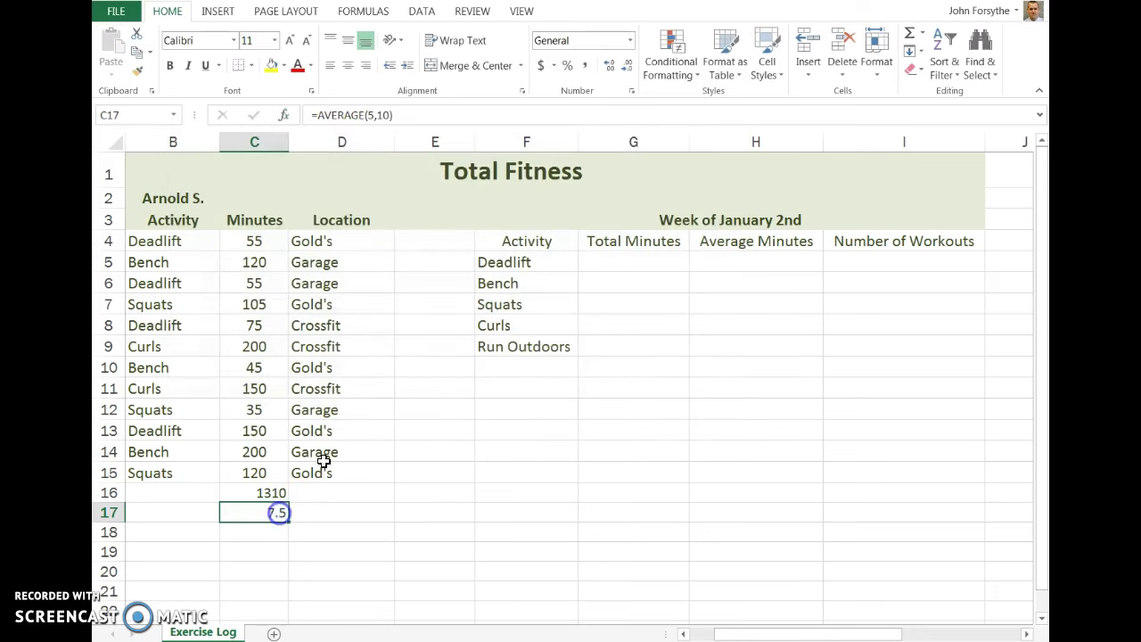
{"action": "left_click", "coordinate": [387, 115]}
{"action": "key", "text": "BackSpace"}
{"action": "key", "text": "BackSpace"}
{"action": "key", "text": "BackSpace"}
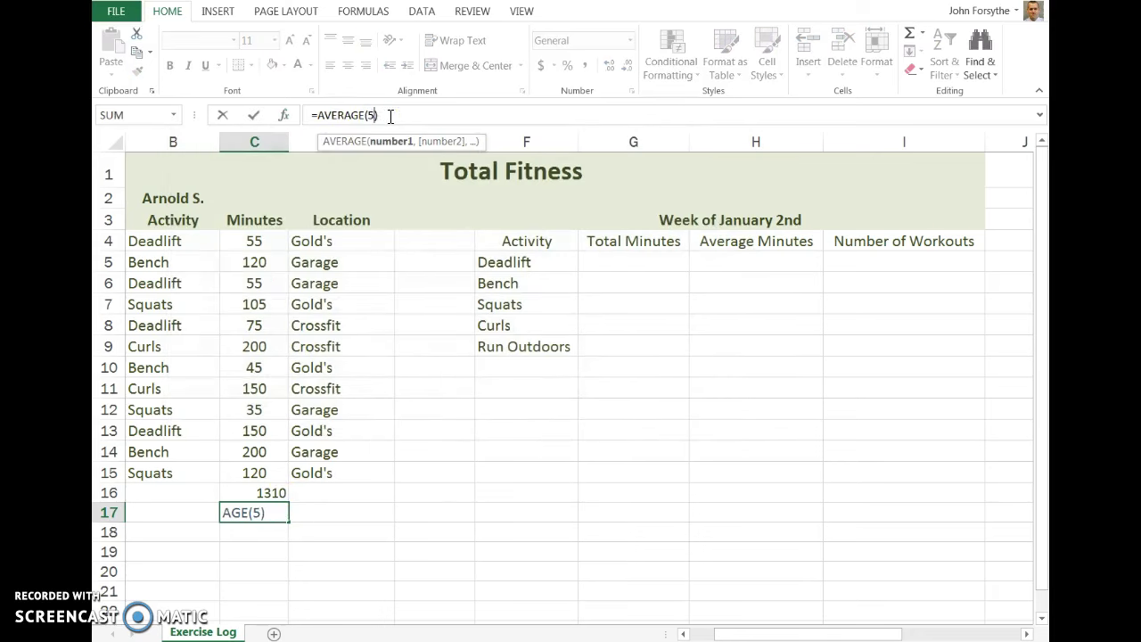
{"action": "left_click_drag", "start_coordinate": [255, 239], "coordinate": [252, 472]}
{"action": "key", "text": "Return"}
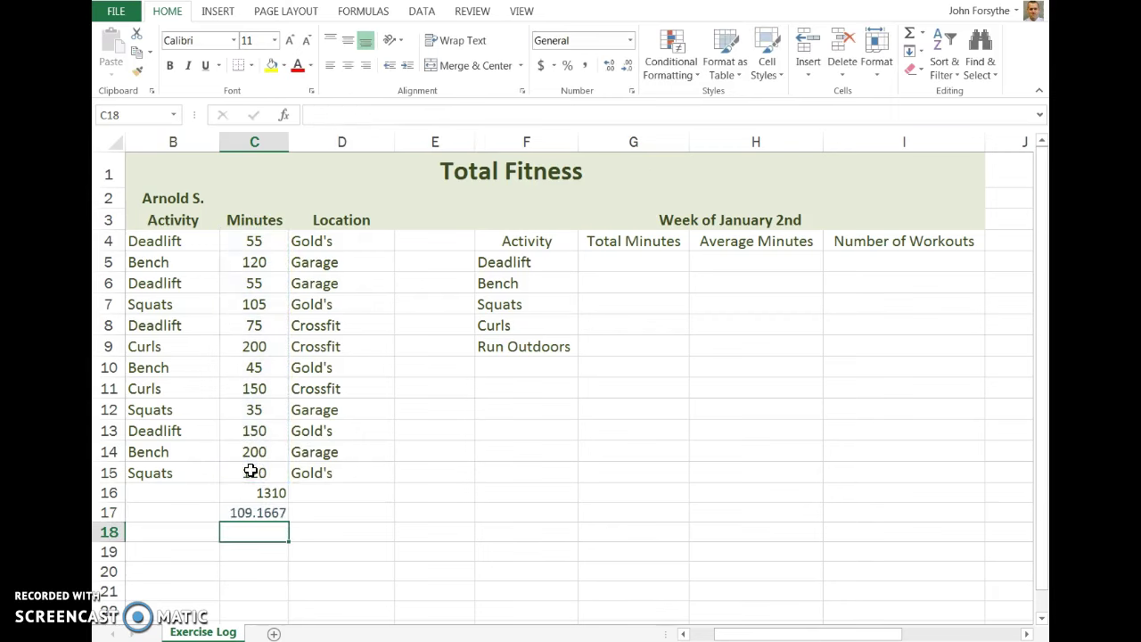
- Delete the average from C17 and move up to the C16 total
{"action": "left_click", "coordinate": [261, 515]}
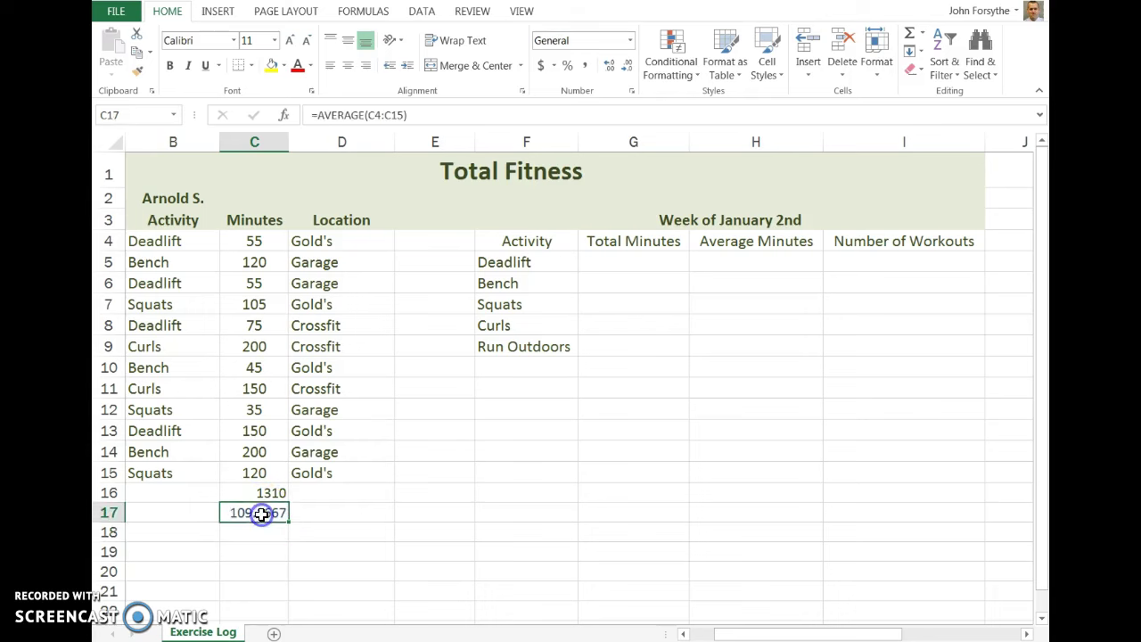
{"action": "key", "text": "Delete"}
{"action": "key", "text": "Up"}
- Clear C16 and enter =sum(C4:C15) in G5 so Deadlift's Total Minutes shows 1310
{"action": "key", "text": "Delete"}
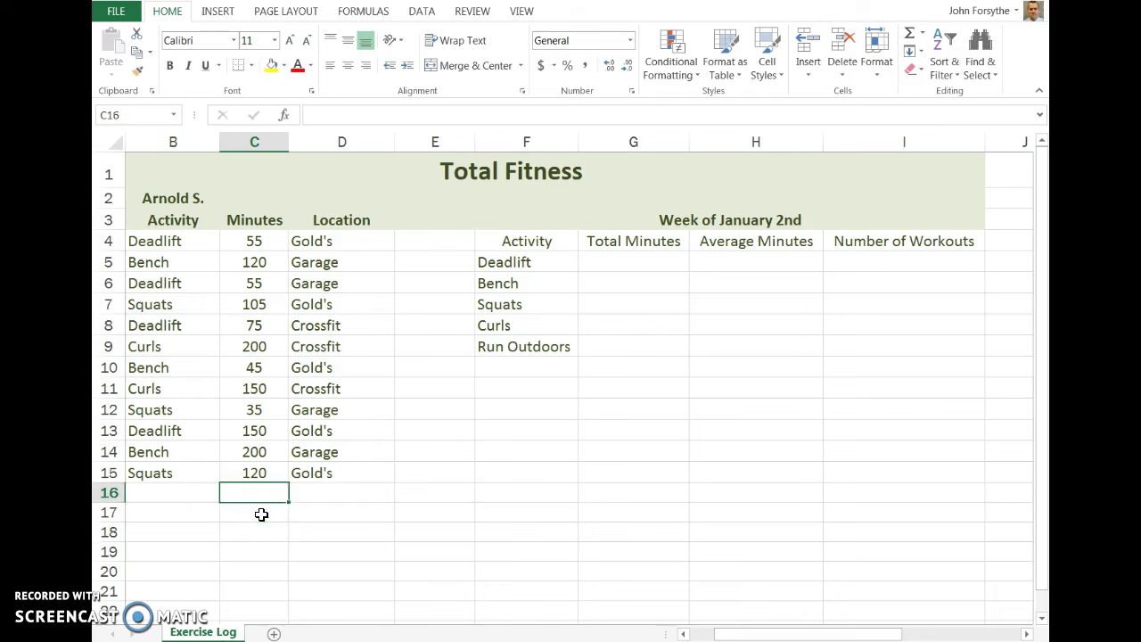
{"action": "left_click", "coordinate": [629, 264]}
{"action": "type", "text": "=s"}
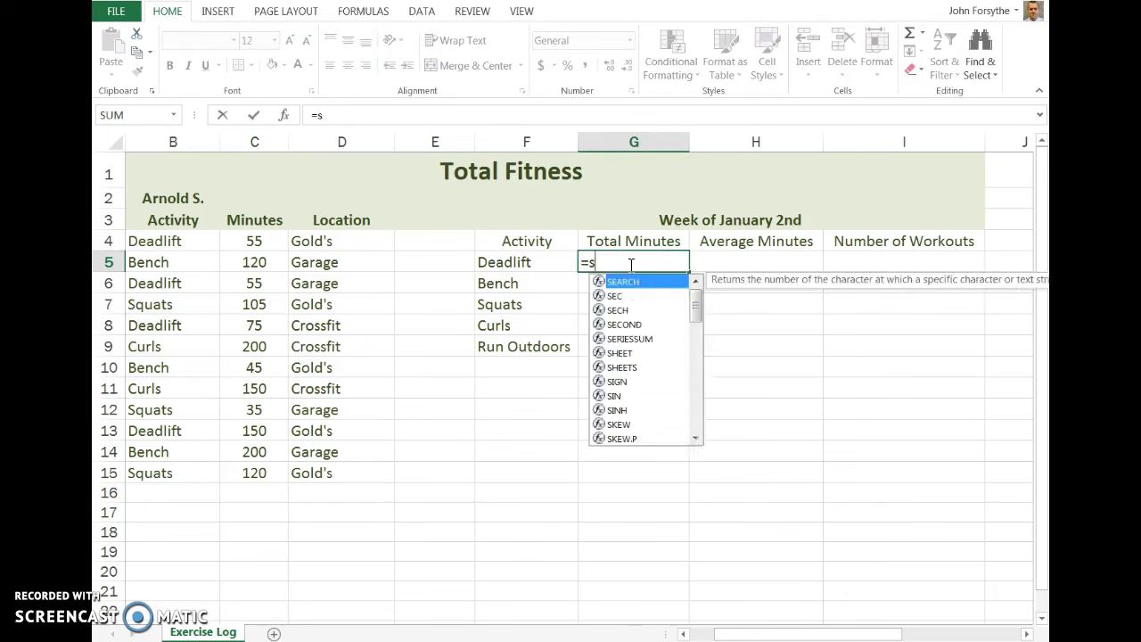
{"action": "type", "text": "um("}
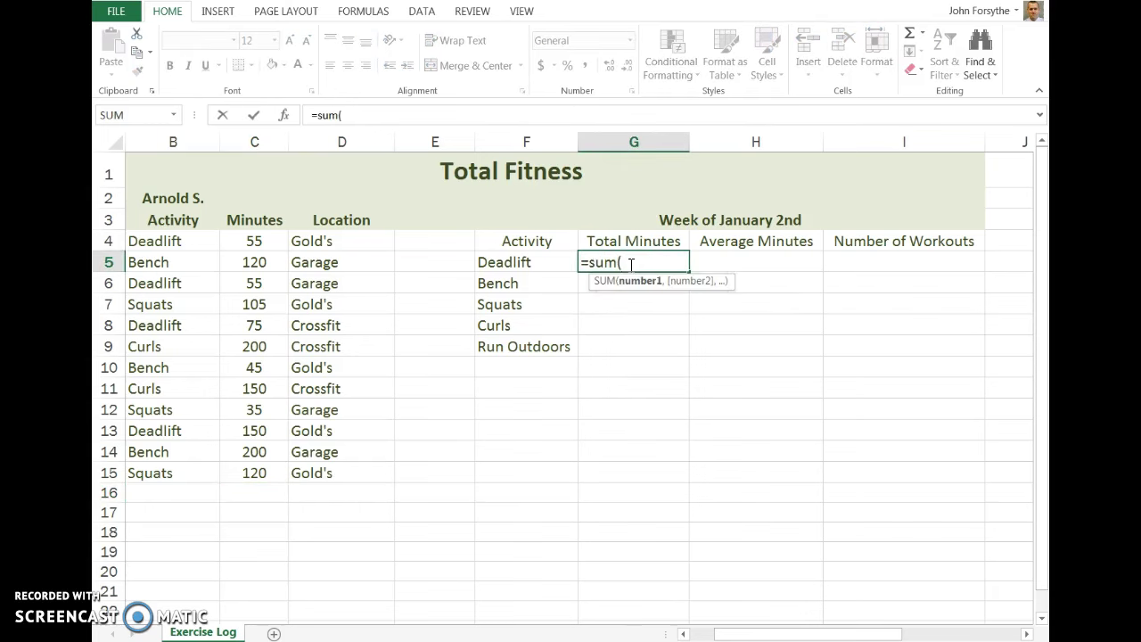
{"action": "left_click_drag", "start_coordinate": [253, 238], "coordinate": [252, 473]}
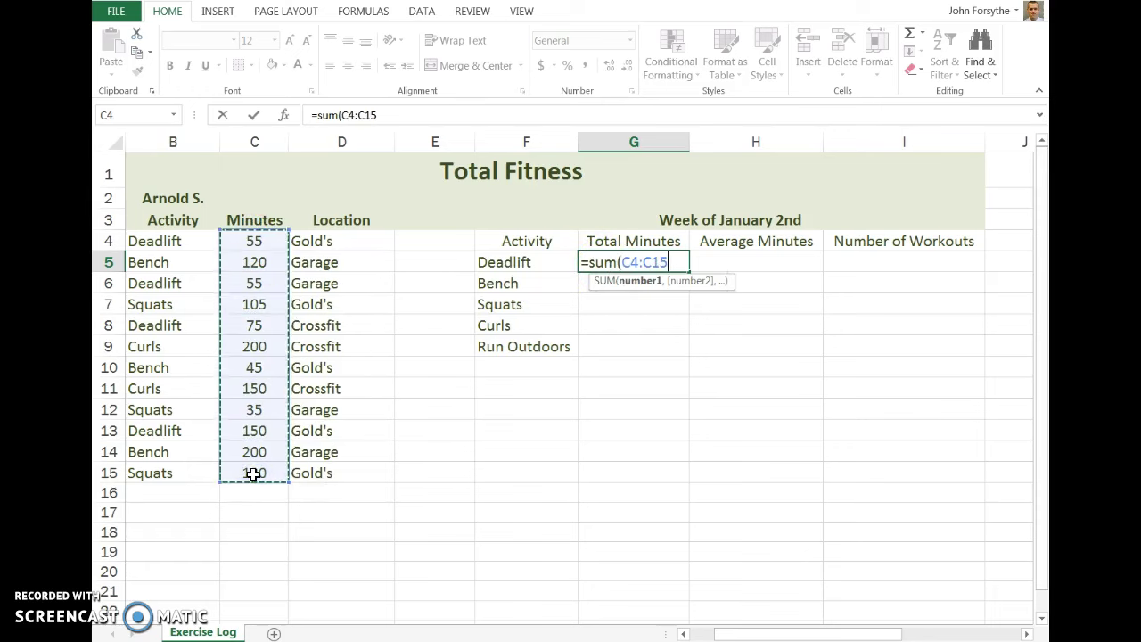
{"action": "type", "text": ")"}
{"action": "key", "text": "Return"}
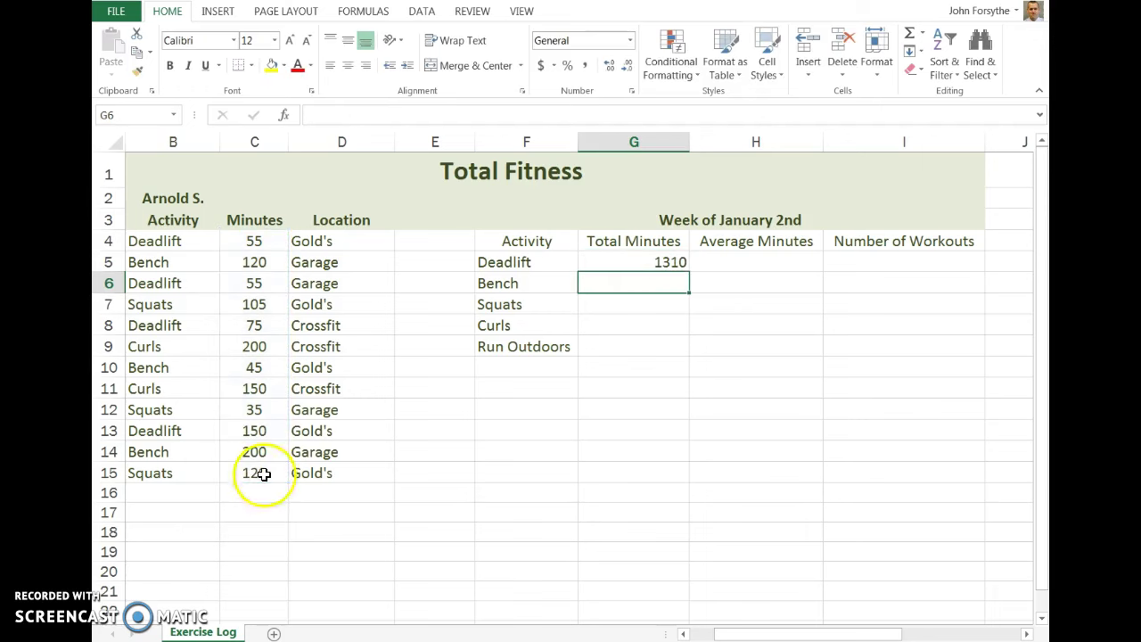
{"action": "left_click", "coordinate": [644, 261]}
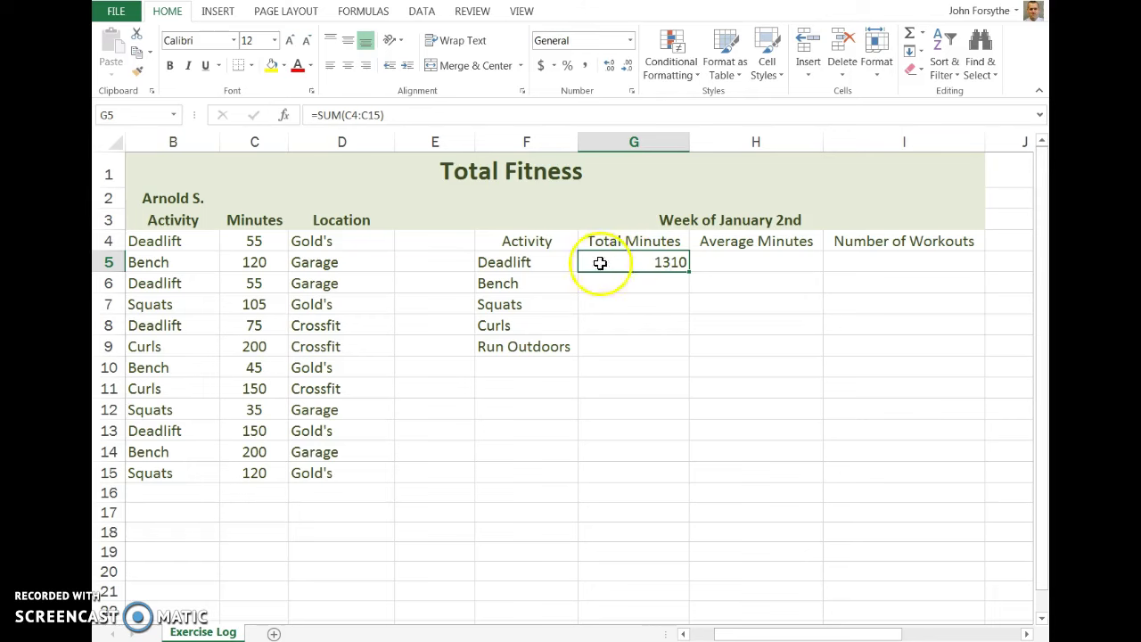
{"action": "left_click", "coordinate": [353, 114]}
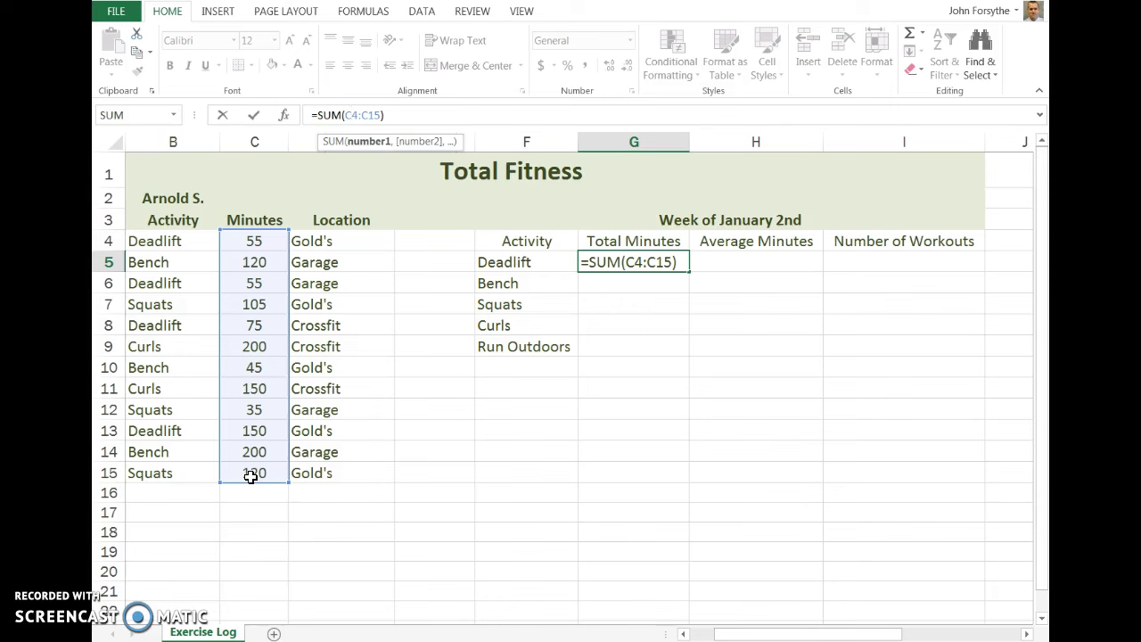
{"action": "key", "text": "Return"}
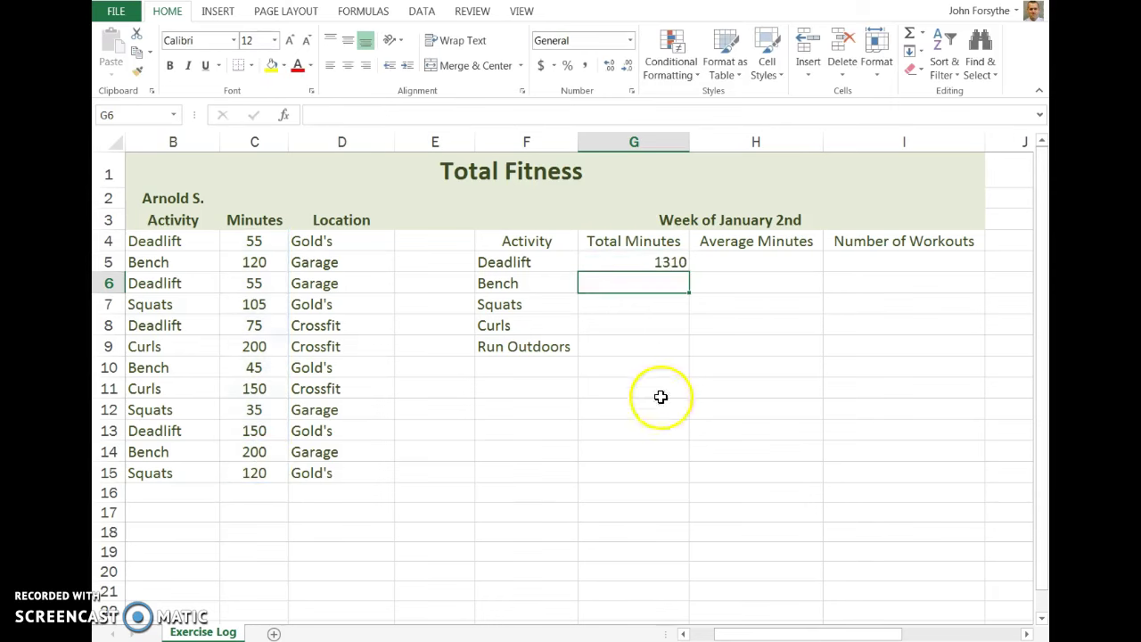
{"action": "left_click", "coordinate": [661, 262]}
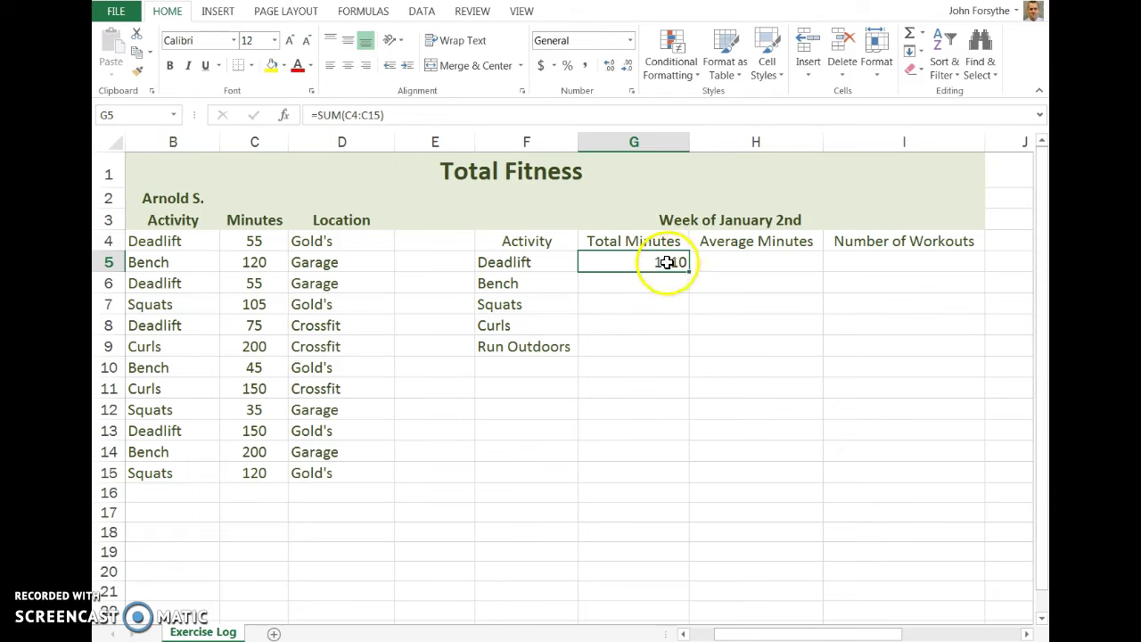
- Fill G5's total down to G9, comparing G9's shifted C8:C19 range with G5's C4:C15
{"action": "left_click_drag", "start_coordinate": [688, 271], "coordinate": [685, 354]}
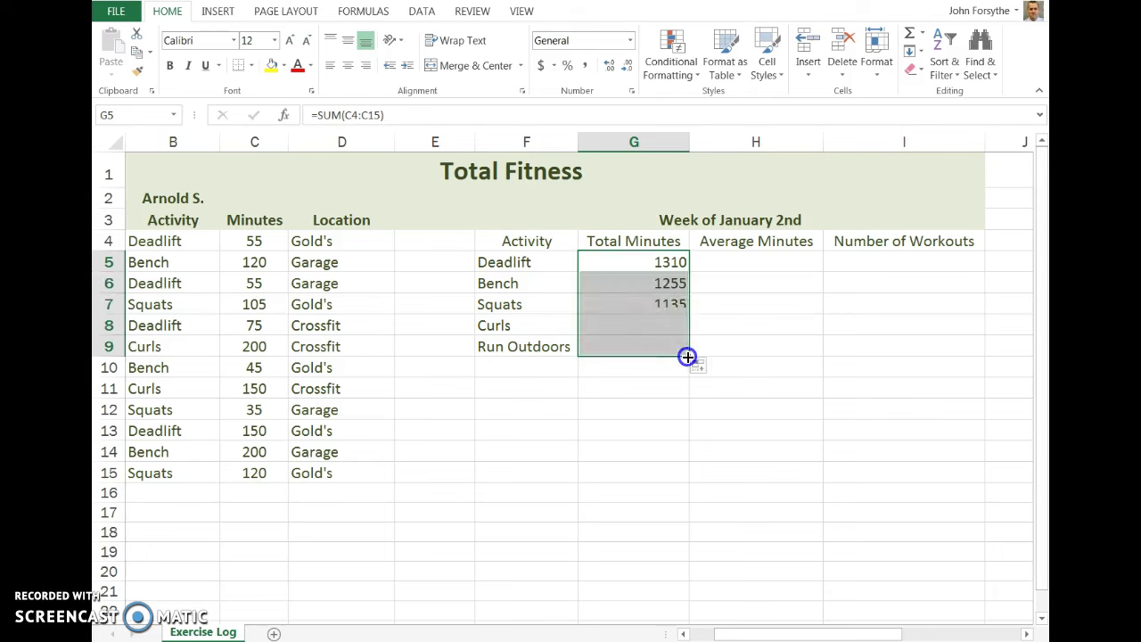
{"action": "left_click", "coordinate": [672, 344]}
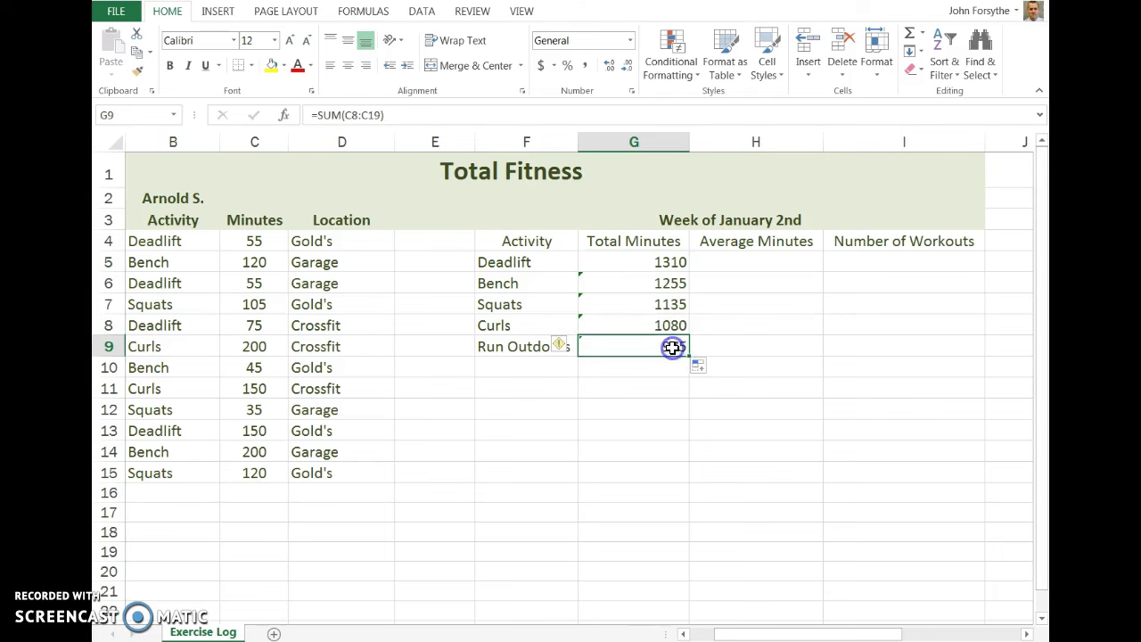
{"action": "left_click", "coordinate": [357, 115]}
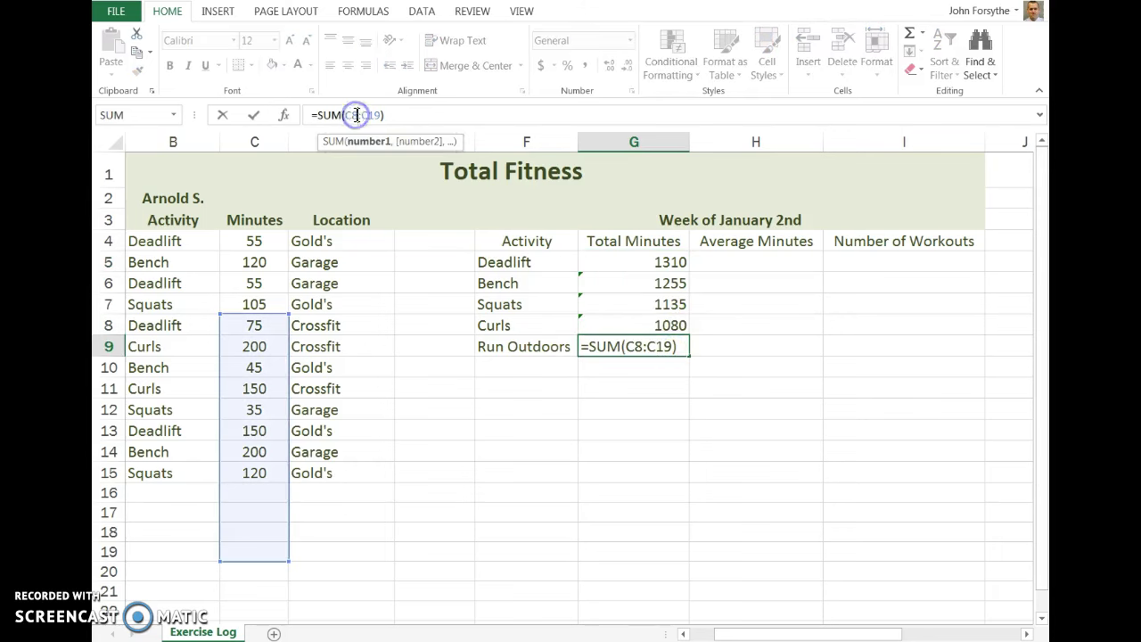
{"action": "left_click", "coordinate": [668, 347]}
{"action": "key", "text": "Return"}
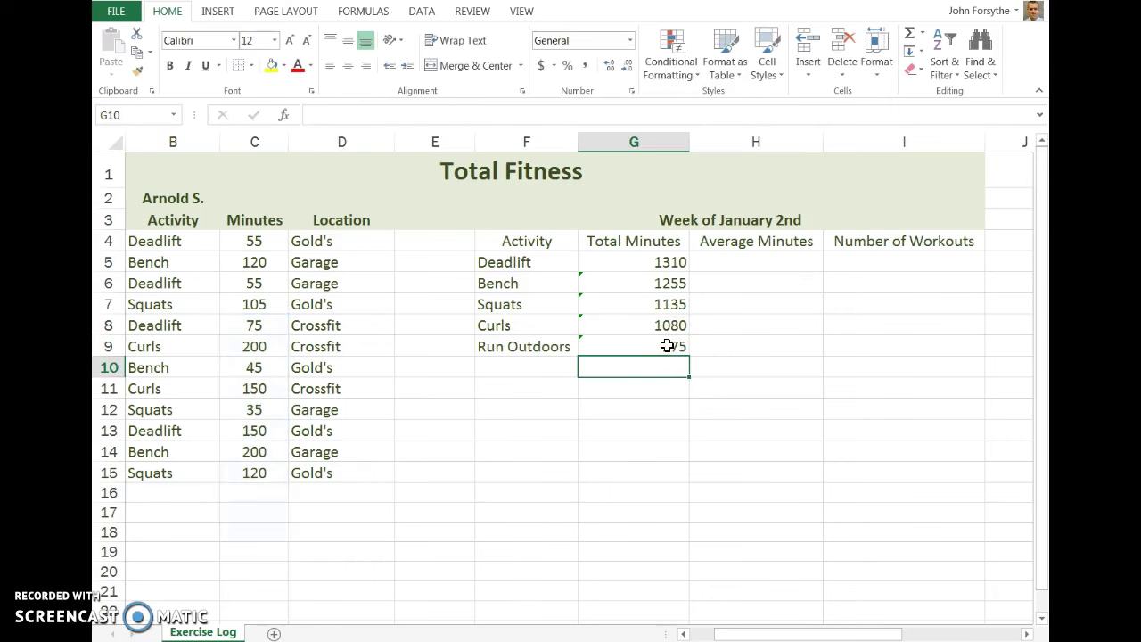
{"action": "left_click", "coordinate": [662, 261]}
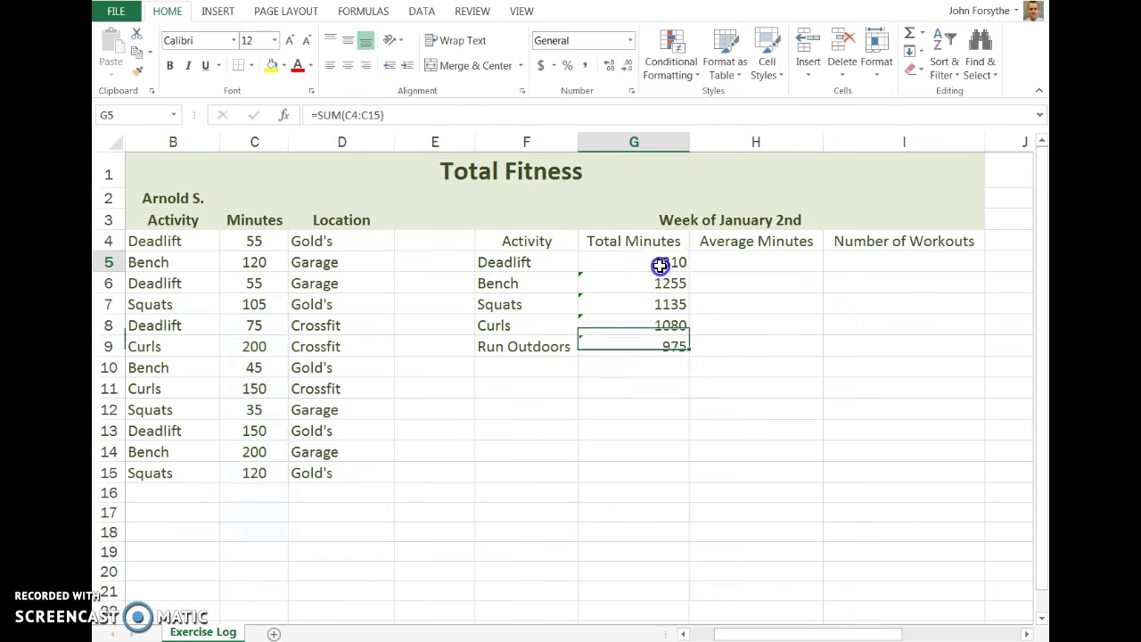
{"action": "left_click", "coordinate": [348, 114]}
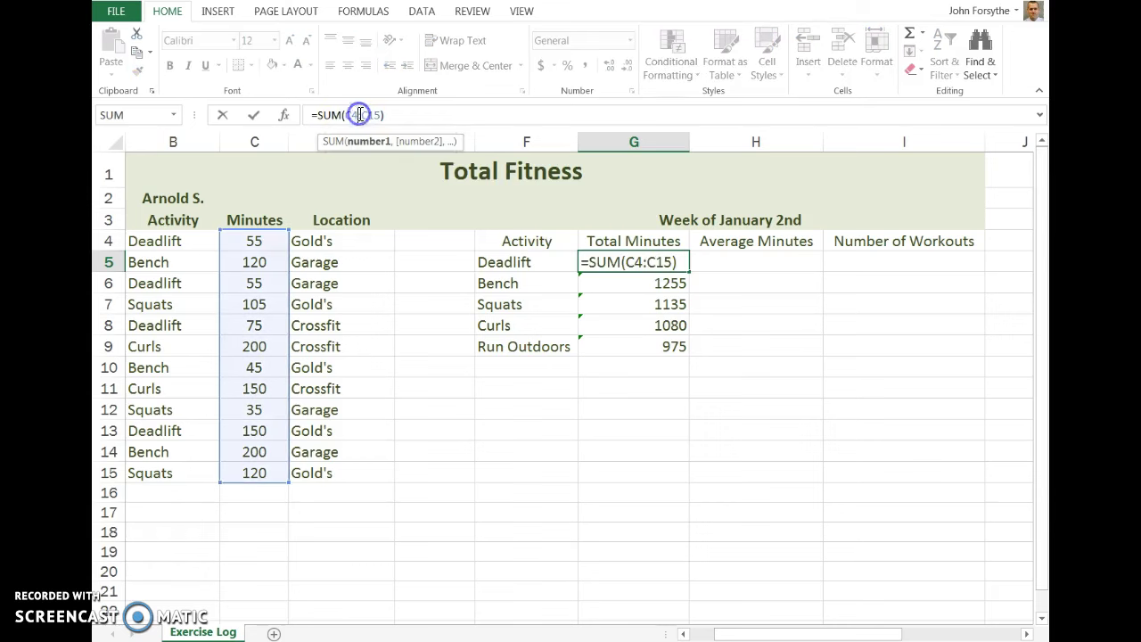
- Lock both ends of G5's range with F4, giving =SUM($C$4:$C$15) showing 1310
{"action": "key", "text": "Return"}
{"action": "left_click", "coordinate": [642, 261]}
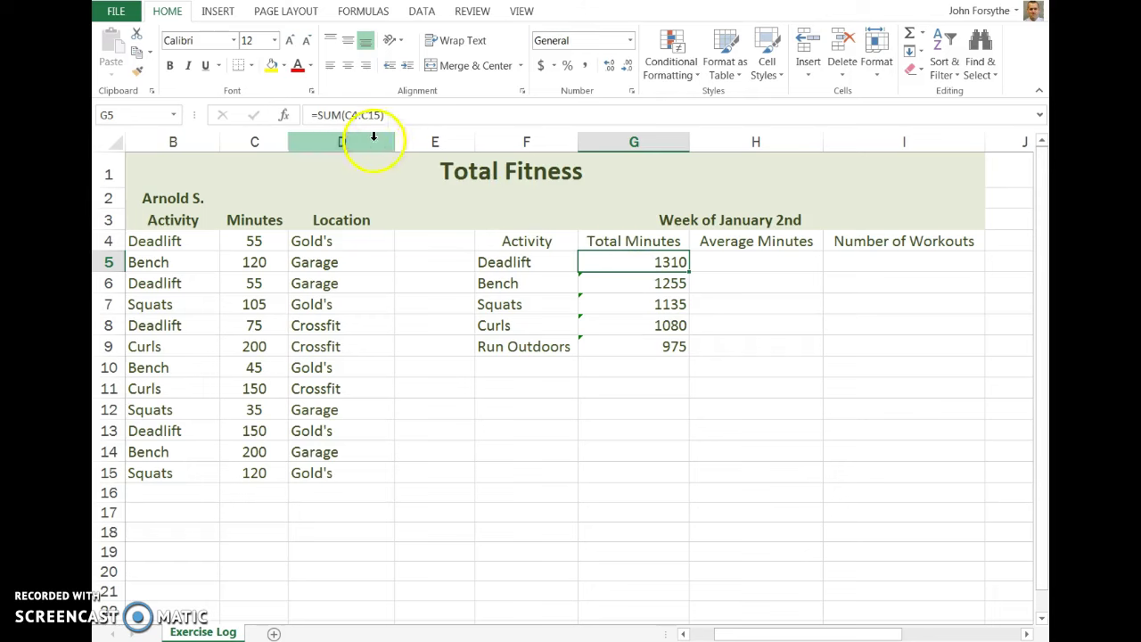
{"action": "left_click", "coordinate": [354, 116]}
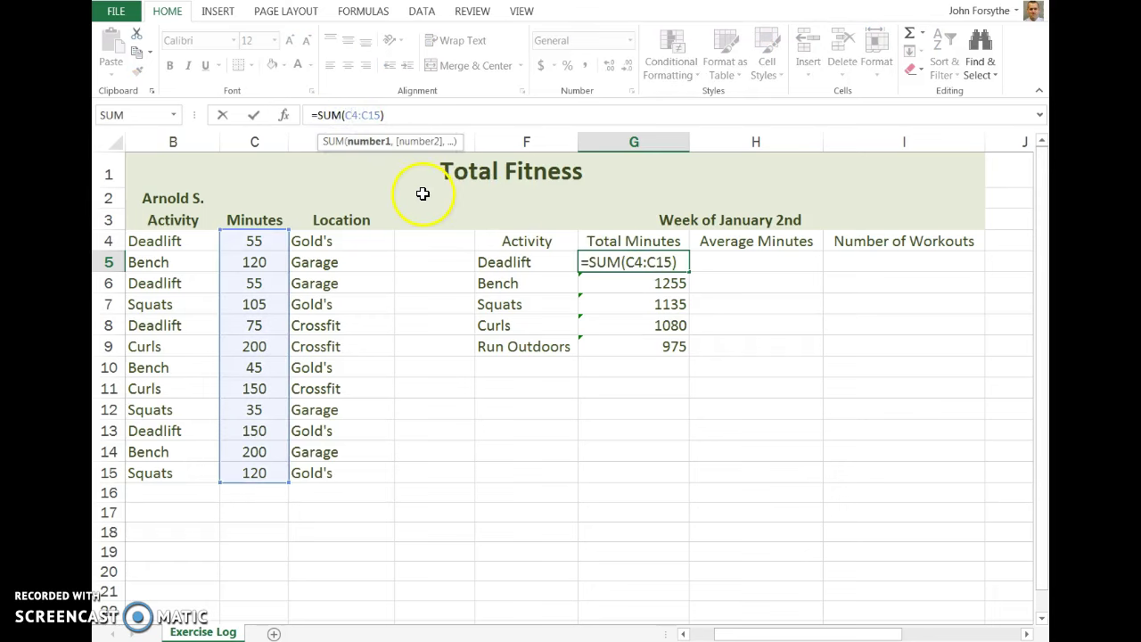
{"action": "key", "text": "F4"}
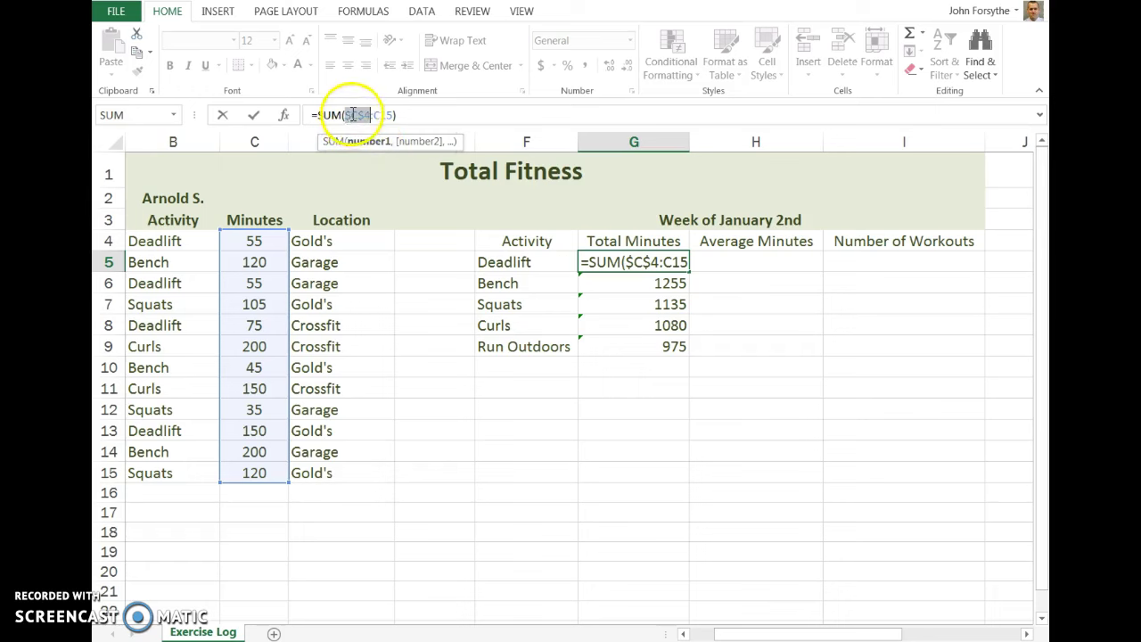
{"action": "left_click", "coordinate": [383, 116]}
{"action": "key", "text": "F4"}
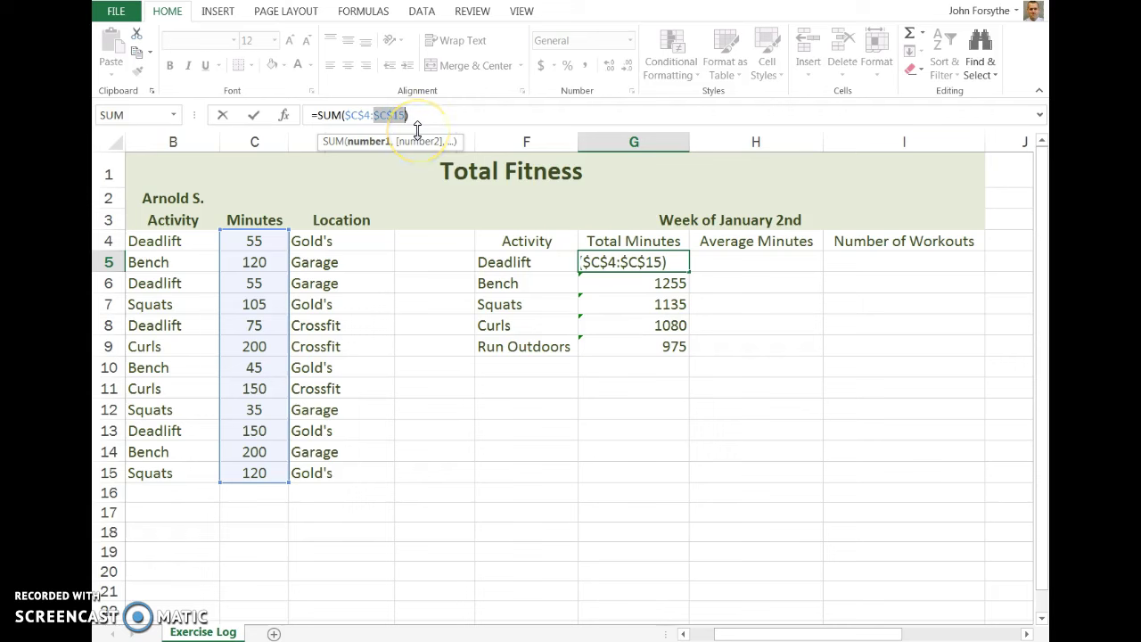
{"action": "key", "text": "Return"}
{"action": "left_click", "coordinate": [682, 266]}
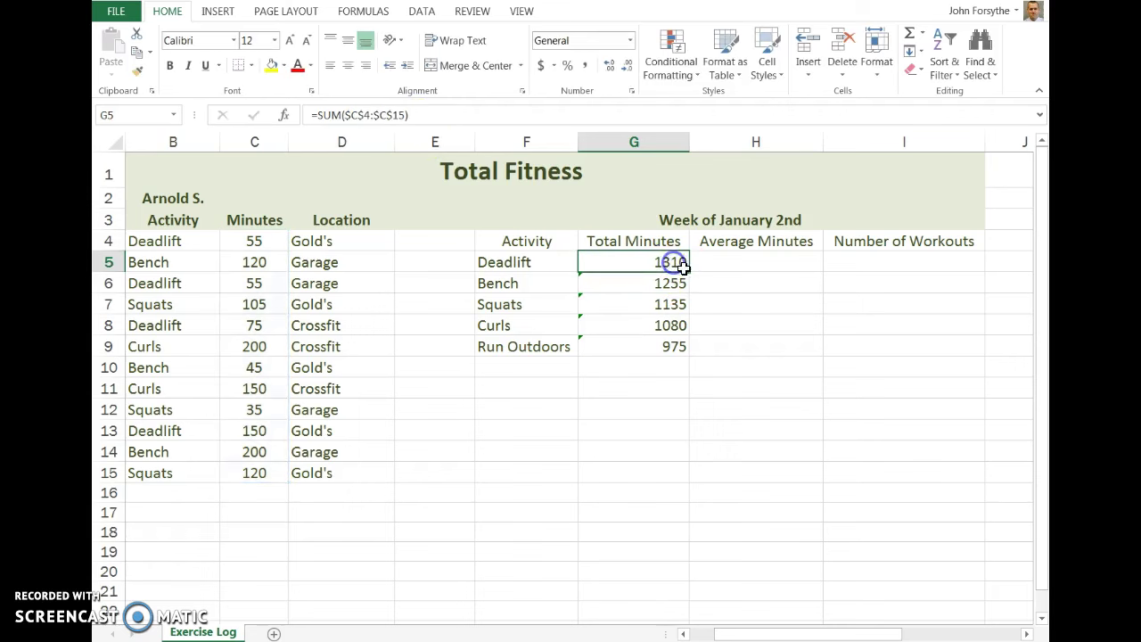
{"action": "left_click", "coordinate": [667, 264]}
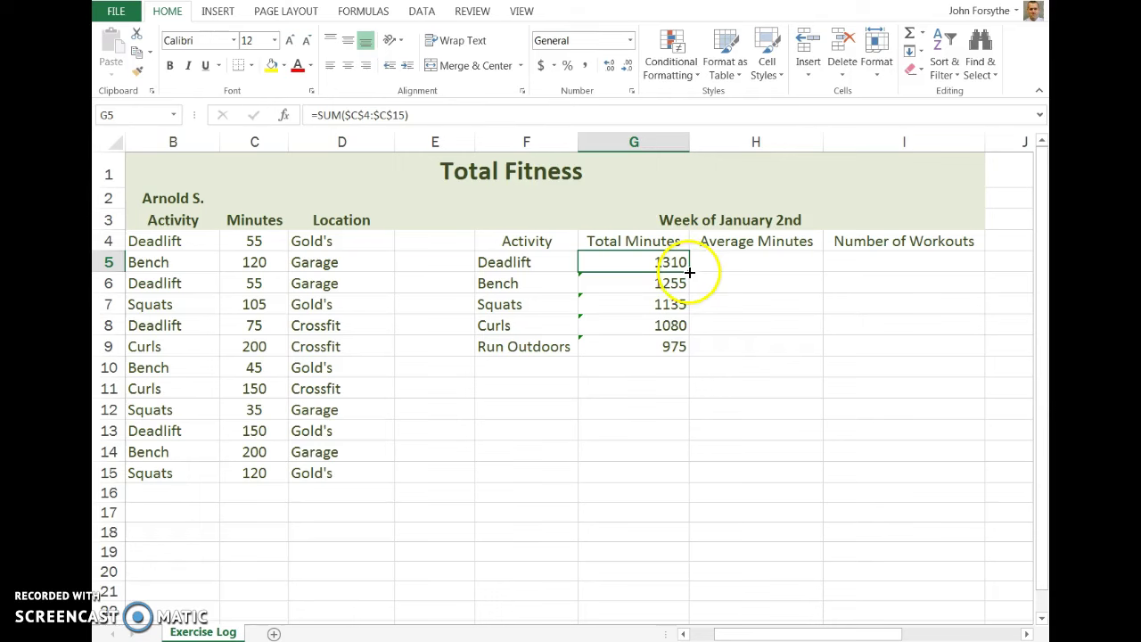
- Fill G5's absolute formula down to G9 and verify G9 still shows 1310
{"action": "left_click", "coordinate": [690, 272]}
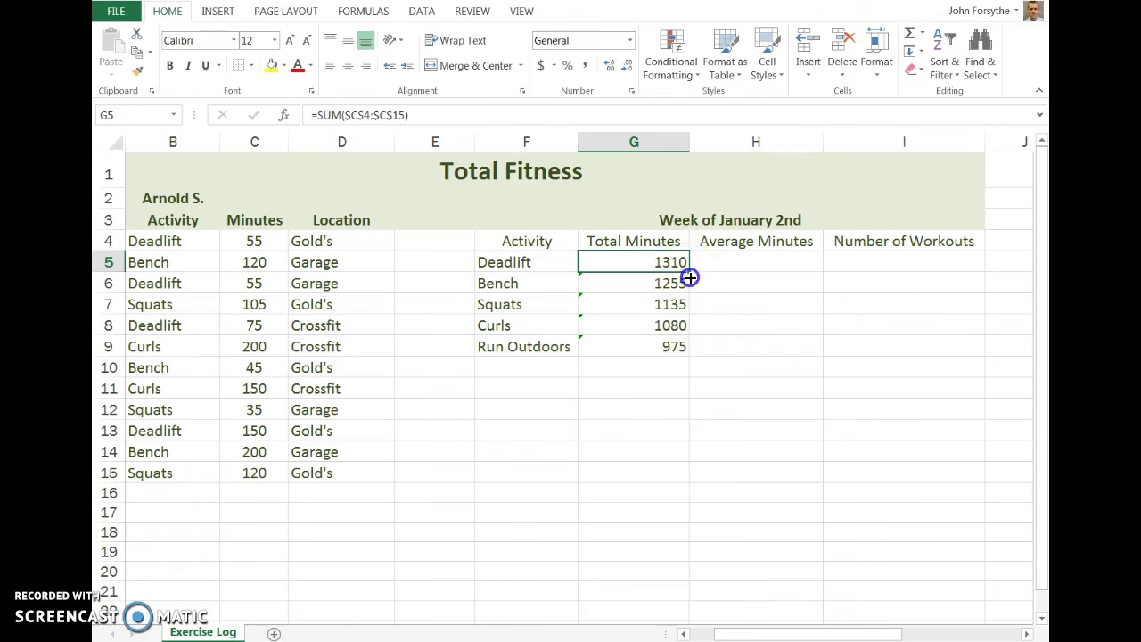
{"action": "left_click_drag", "start_coordinate": [690, 278], "coordinate": [684, 349]}
{"action": "left_click", "coordinate": [667, 348]}
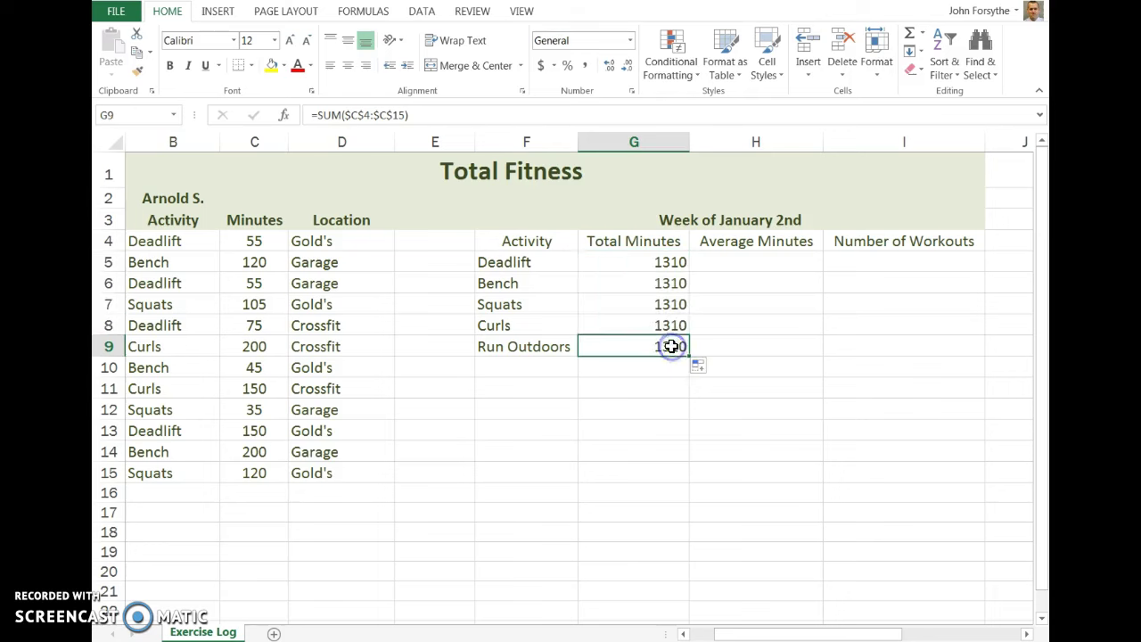
{"action": "left_click", "coordinate": [360, 115]}
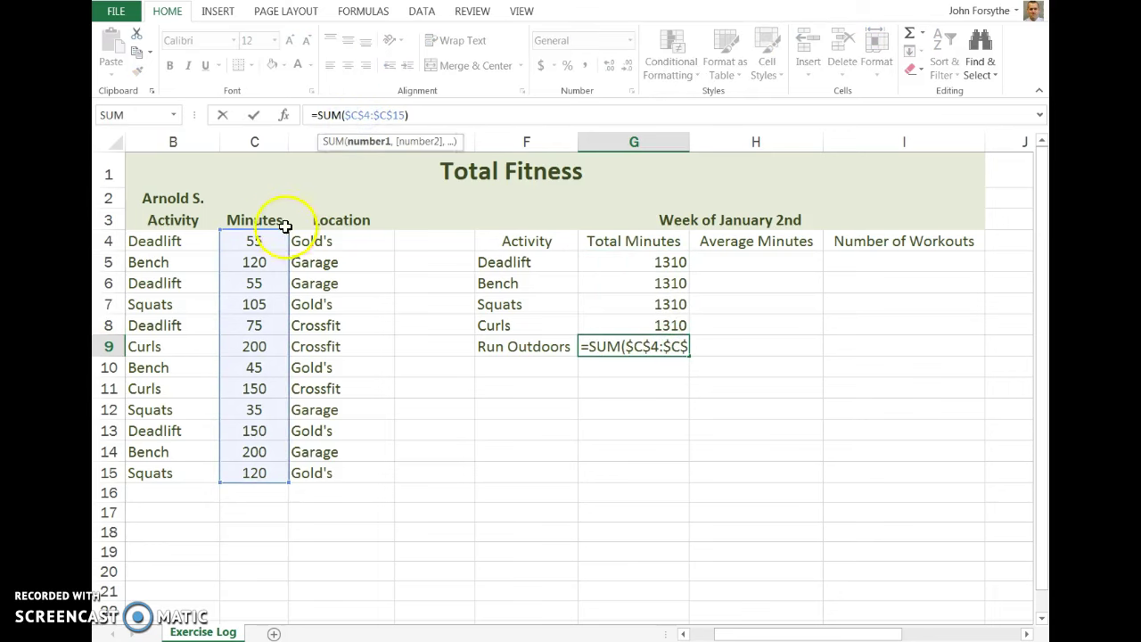
{"action": "key", "text": "Return"}
{"action": "left_click", "coordinate": [670, 347]}
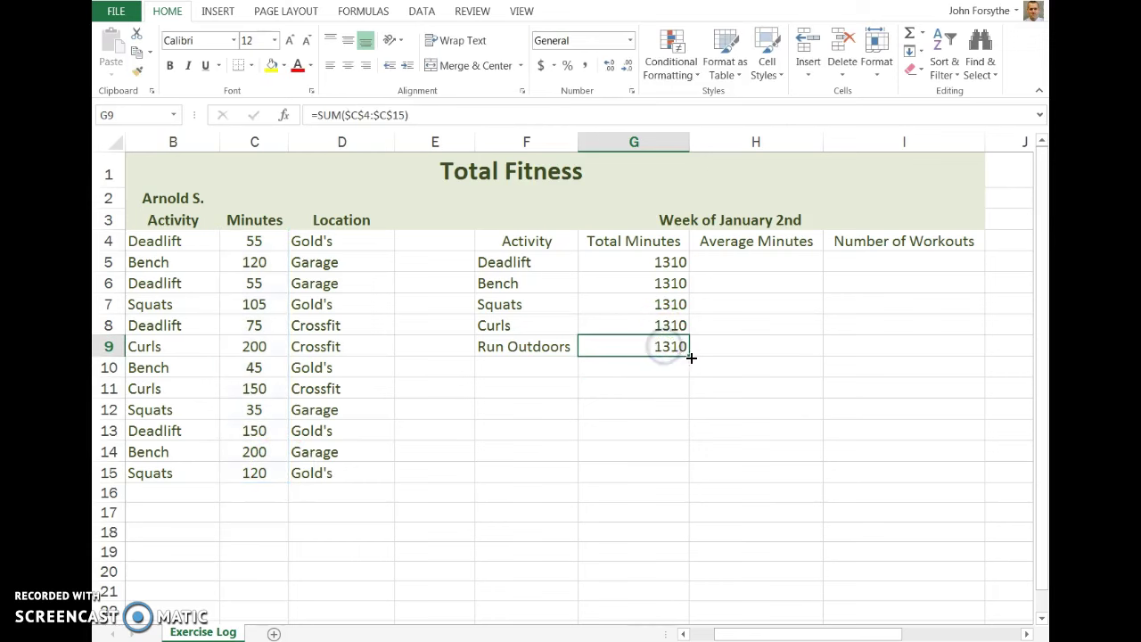
- Fill the =SUM($C$4:$C$15) formula down column G to row 1168, each showing 1310
{"action": "left_click_drag", "start_coordinate": [691, 358], "coordinate": [674, 262]}
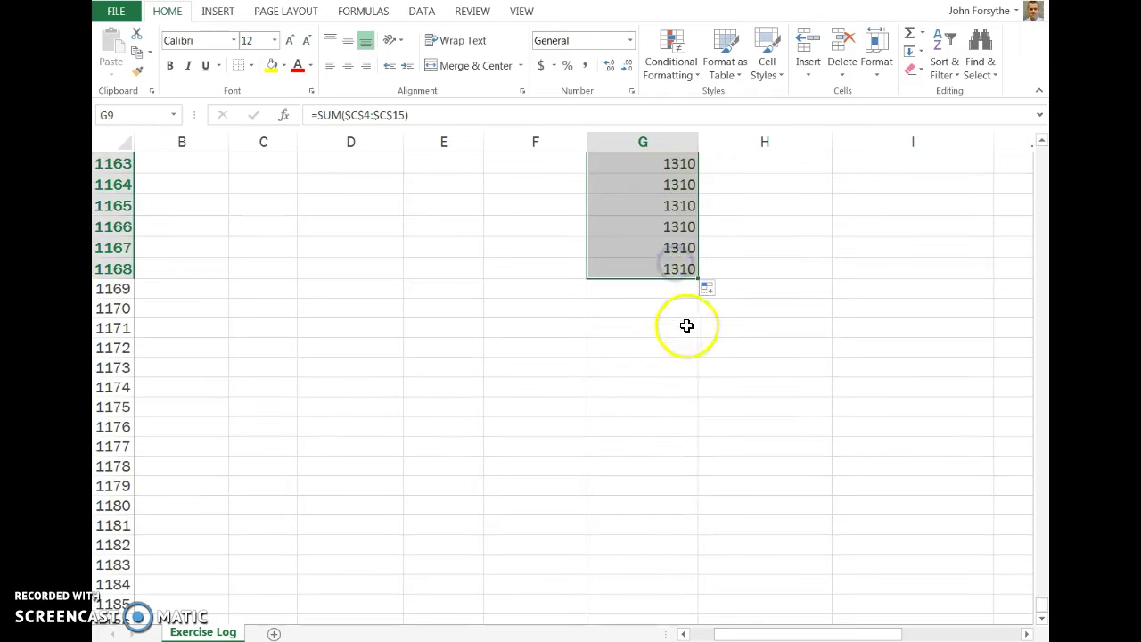
{"action": "left_click", "coordinate": [668, 267]}
{"action": "left_click", "coordinate": [357, 115]}
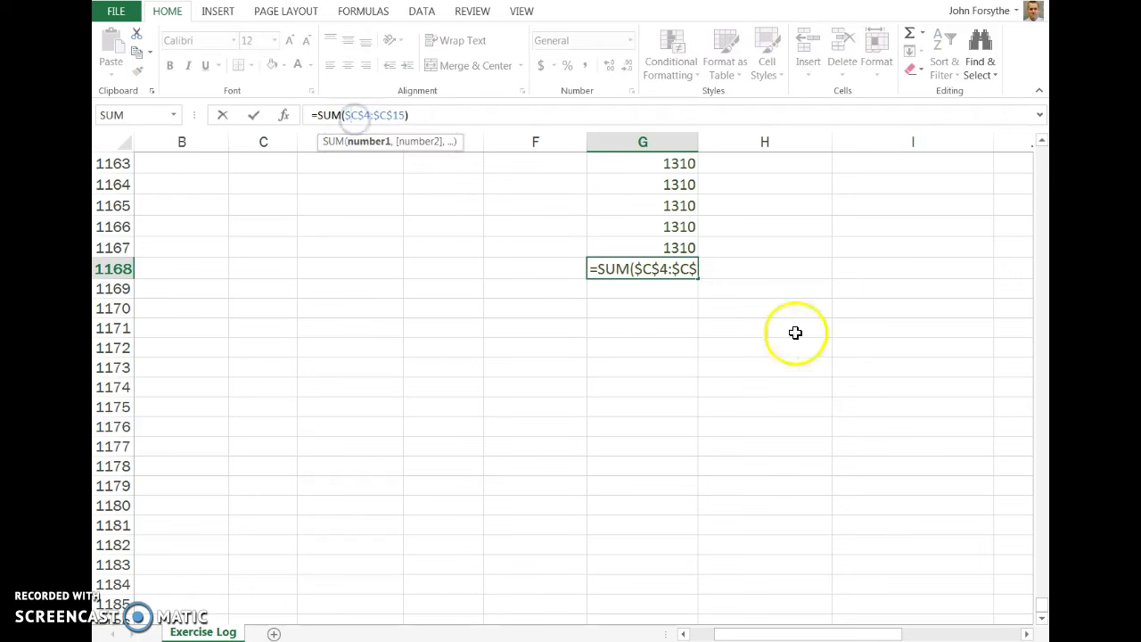
{"action": "left_click_drag", "start_coordinate": [1037, 606], "coordinate": [1037, 152]}
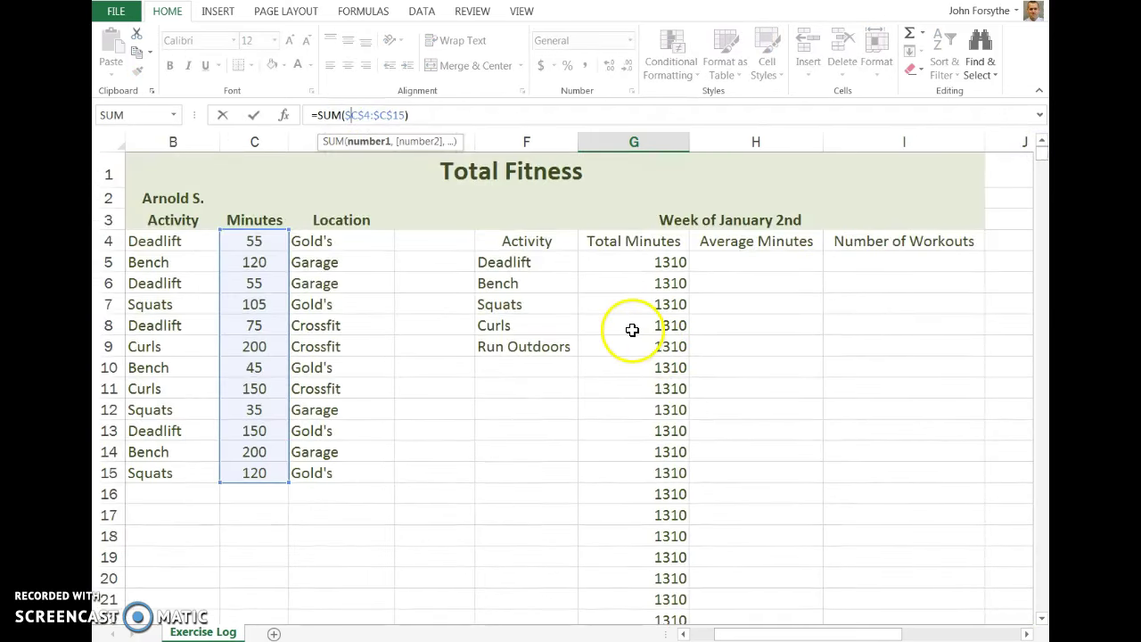
{"action": "key", "text": "Return"}
{"action": "left_click_drag", "start_coordinate": [1041, 605], "coordinate": [1034, 147]}
{"action": "left_click", "coordinate": [652, 260]}
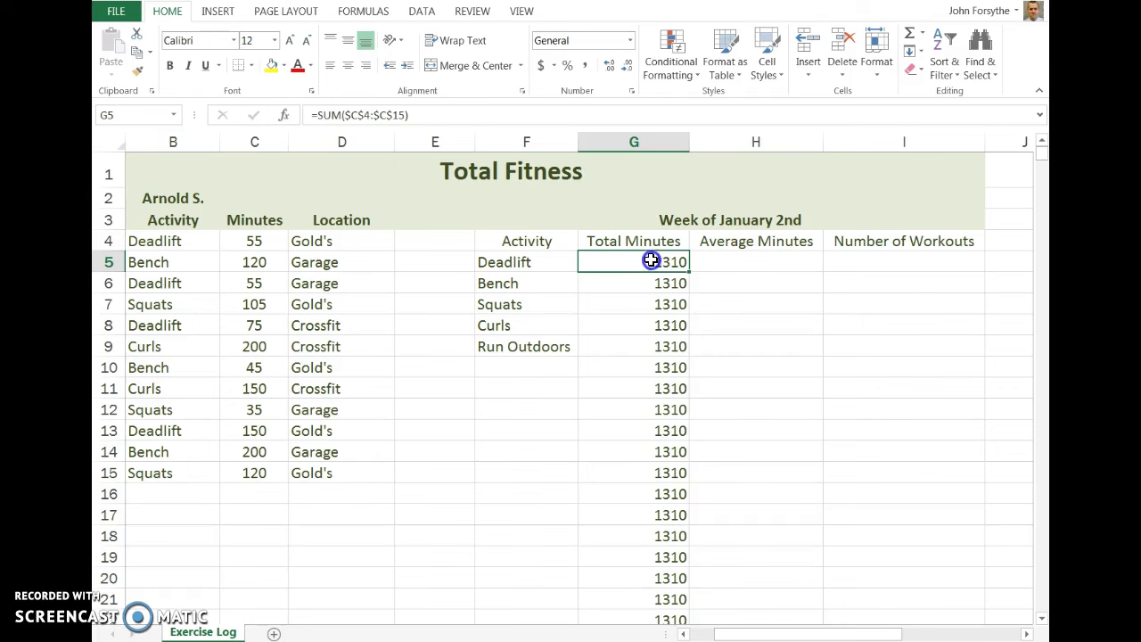
{"action": "left_click_drag", "start_coordinate": [652, 263], "coordinate": [669, 620]}
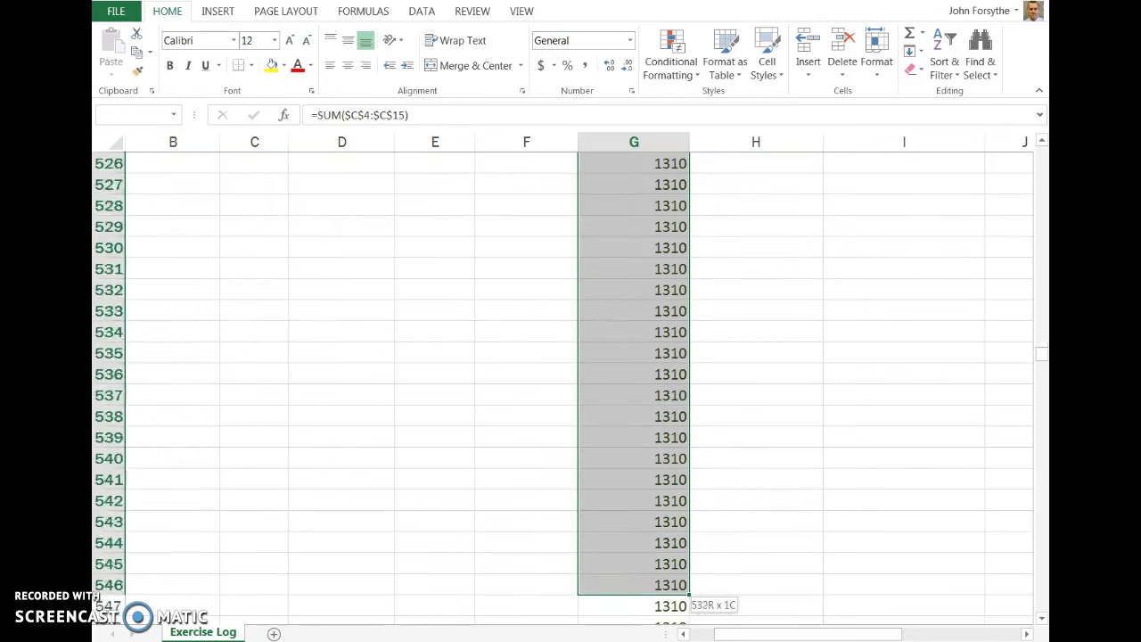
- Select the copied totals from G5 down to G1168, delete them, and return to the sheet's top
{"action": "left_click_drag", "start_coordinate": [686, 602], "coordinate": [668, 606]}
{"action": "left_click_drag", "start_coordinate": [682, 153], "coordinate": [658, 471]}
{"action": "key", "text": "Delete"}
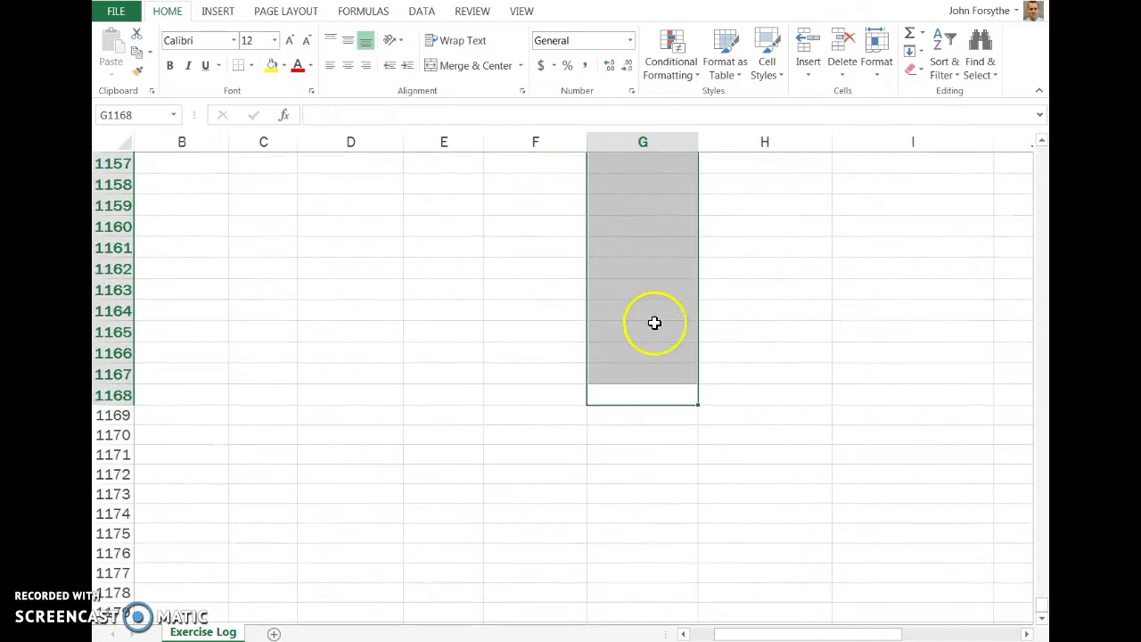
{"action": "left_click", "coordinate": [687, 348]}
{"action": "left_click_drag", "start_coordinate": [1045, 611], "coordinate": [1039, 151]}
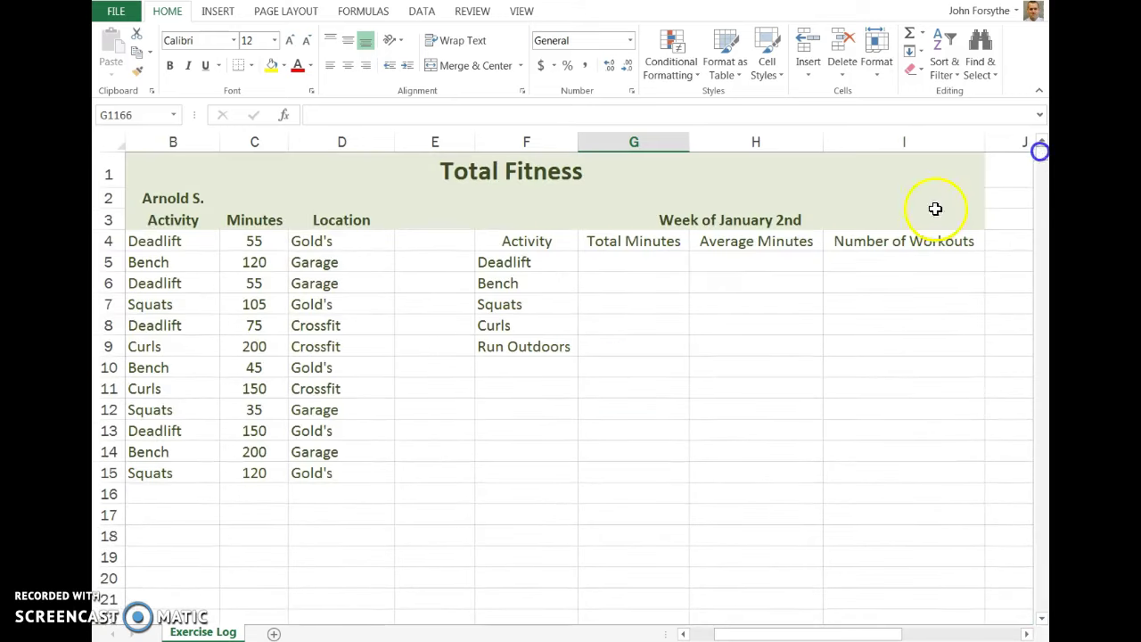
- Check the now-empty totals in G5 through G9 for Deadlift, Bench, Squats, Curls and Run Outdoors
{"action": "left_click", "coordinate": [597, 263]}
{"action": "left_click", "coordinate": [621, 272]}
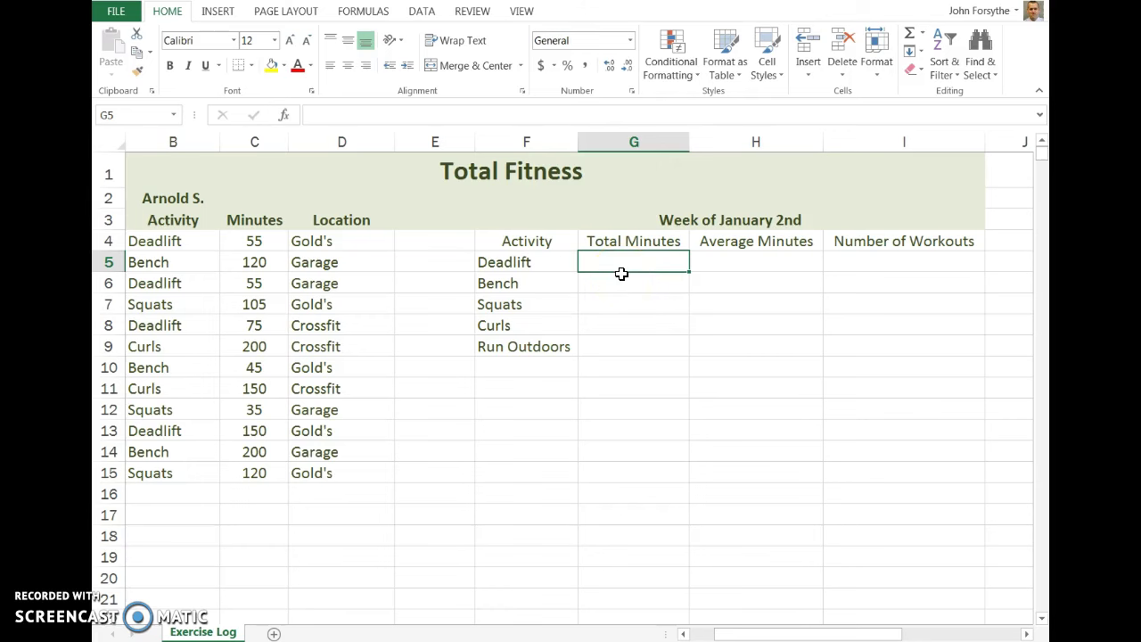
{"action": "left_click", "coordinate": [610, 458]}
{"action": "scroll", "coordinate": [606, 459], "scroll_direction": "down", "scroll_amount": 2}
{"action": "scroll", "coordinate": [606, 459], "scroll_direction": "up", "scroll_amount": 2}
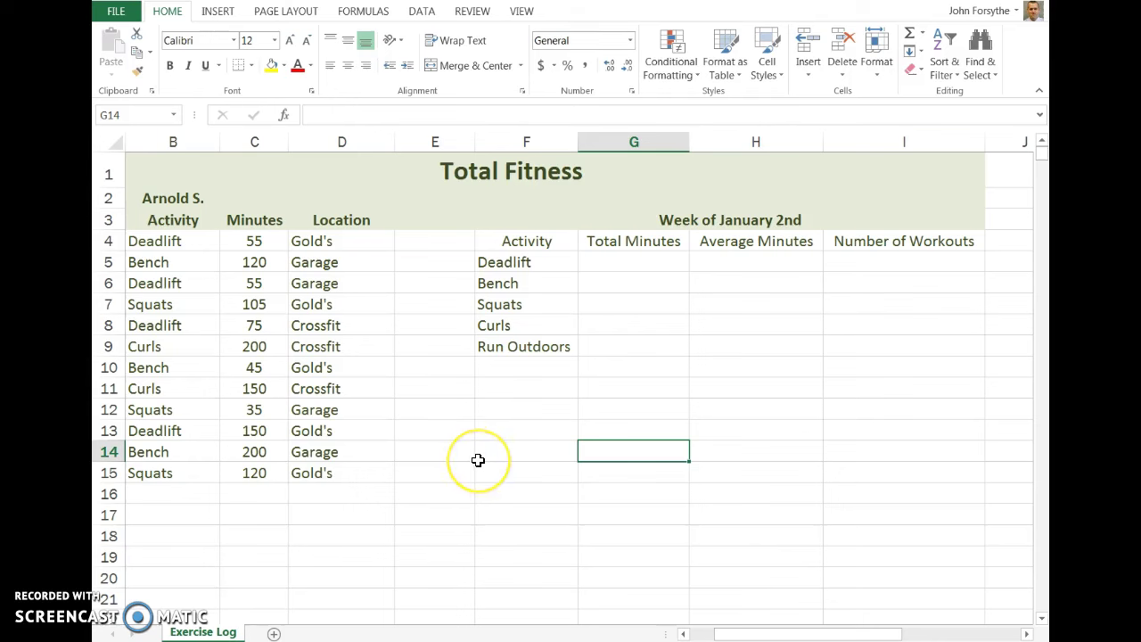
{"action": "left_click", "coordinate": [632, 263]}
{"action": "left_click", "coordinate": [632, 283]}
{"action": "left_click", "coordinate": [635, 305]}
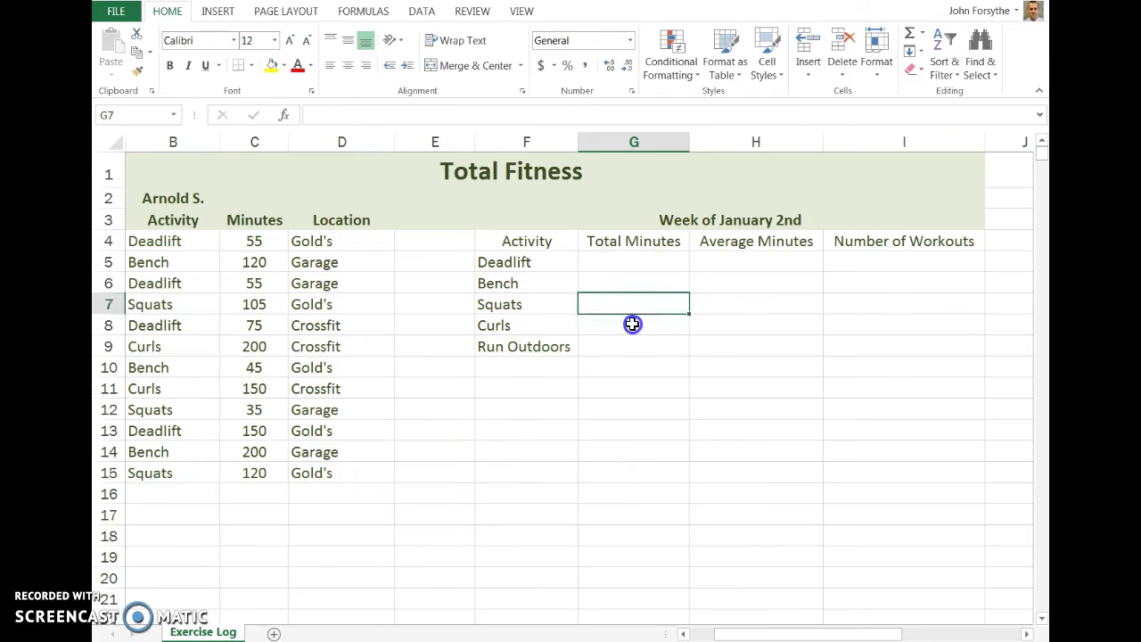
{"action": "left_click", "coordinate": [631, 325]}
{"action": "left_click", "coordinate": [631, 348]}
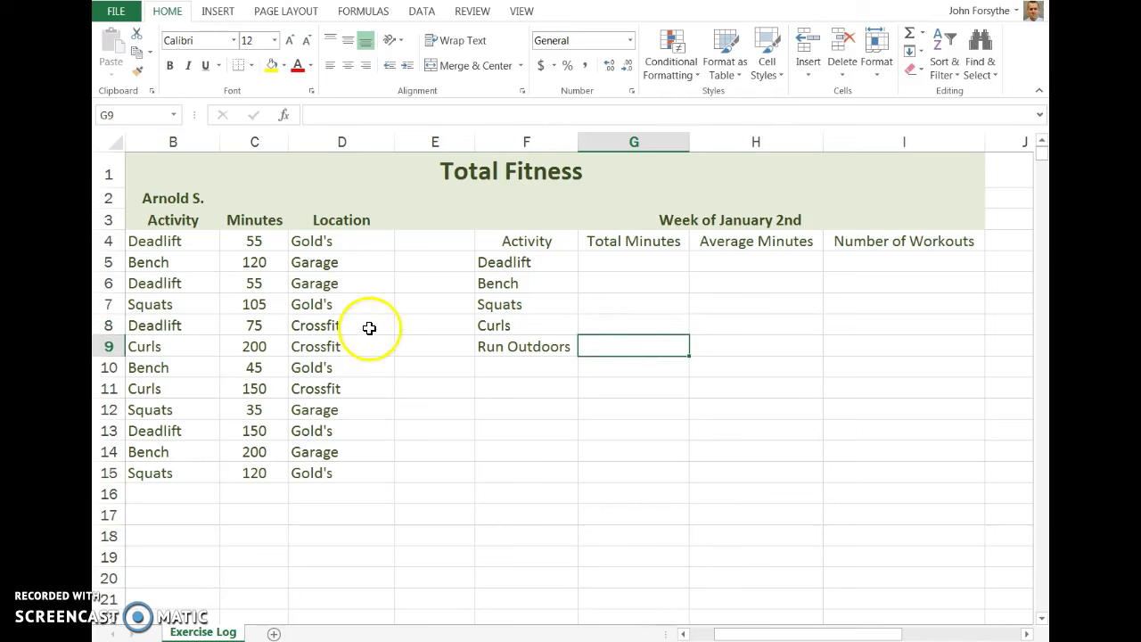
- Browse the Insert Function list without inserting anything, then select empty cell C16 below Minutes
{"action": "left_click", "coordinate": [284, 115]}
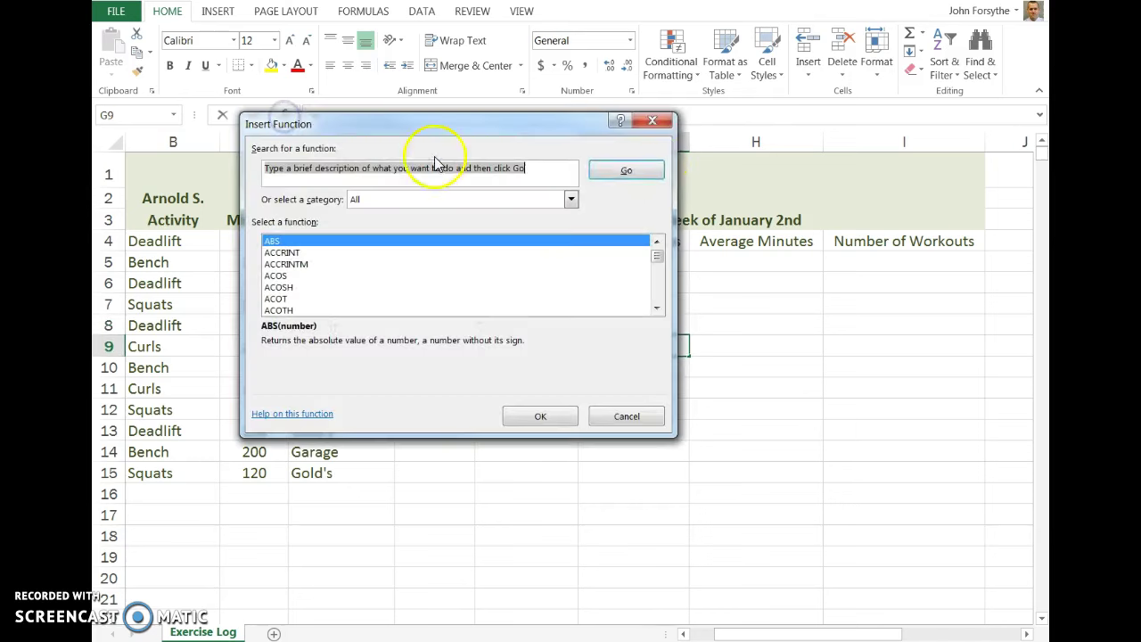
{"action": "left_click", "coordinate": [653, 121]}
{"action": "left_click", "coordinate": [260, 495]}
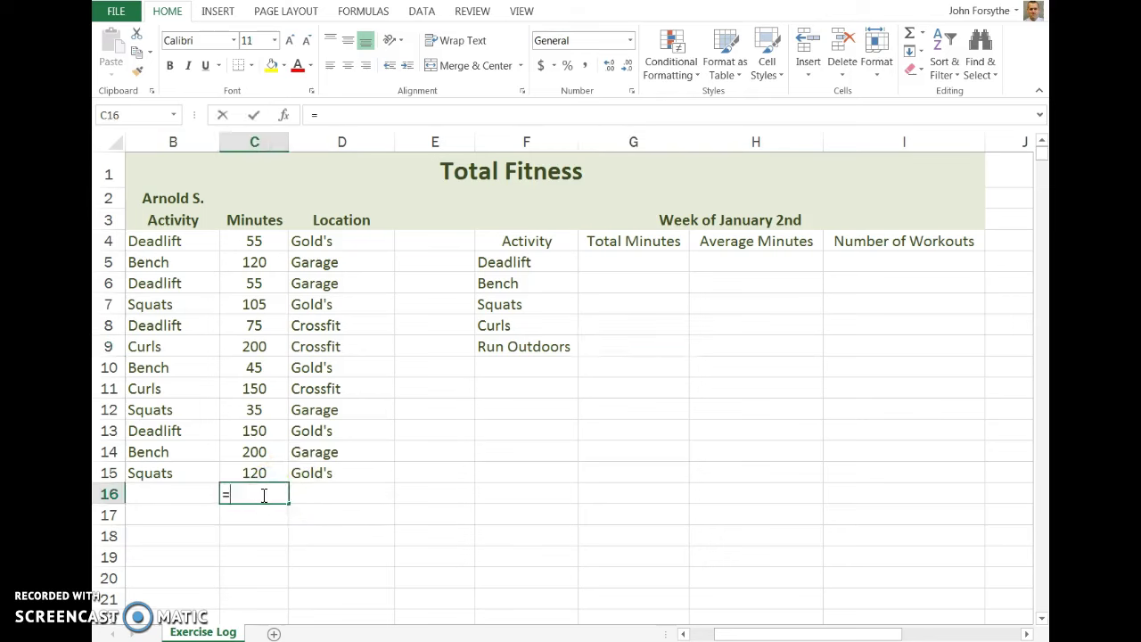
- Enter =SUM(1,2) in C16 so the cell displays 3
{"action": "type", "text": "=sum("}
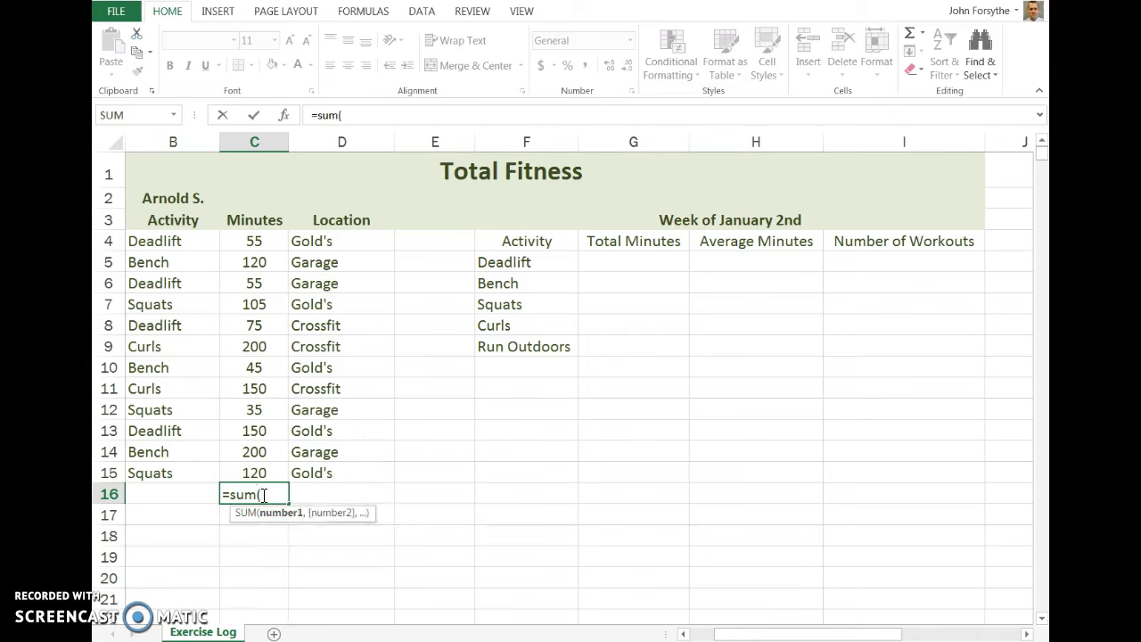
{"action": "left_click", "coordinate": [263, 496]}
{"action": "type", "text": "1,2"}
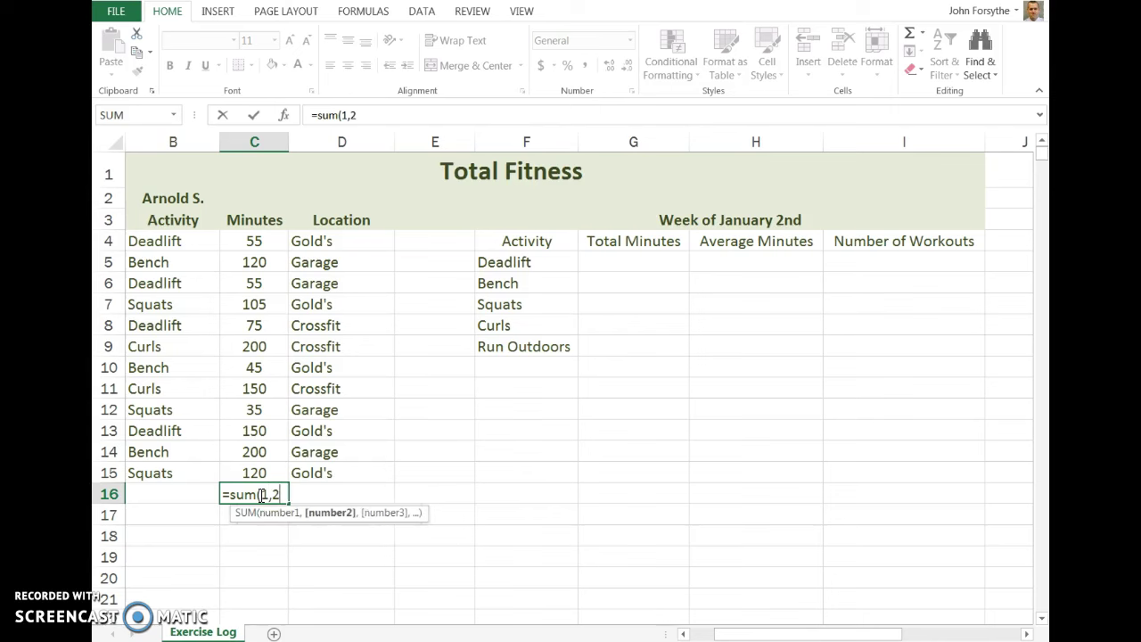
{"action": "key", "text": "Return"}
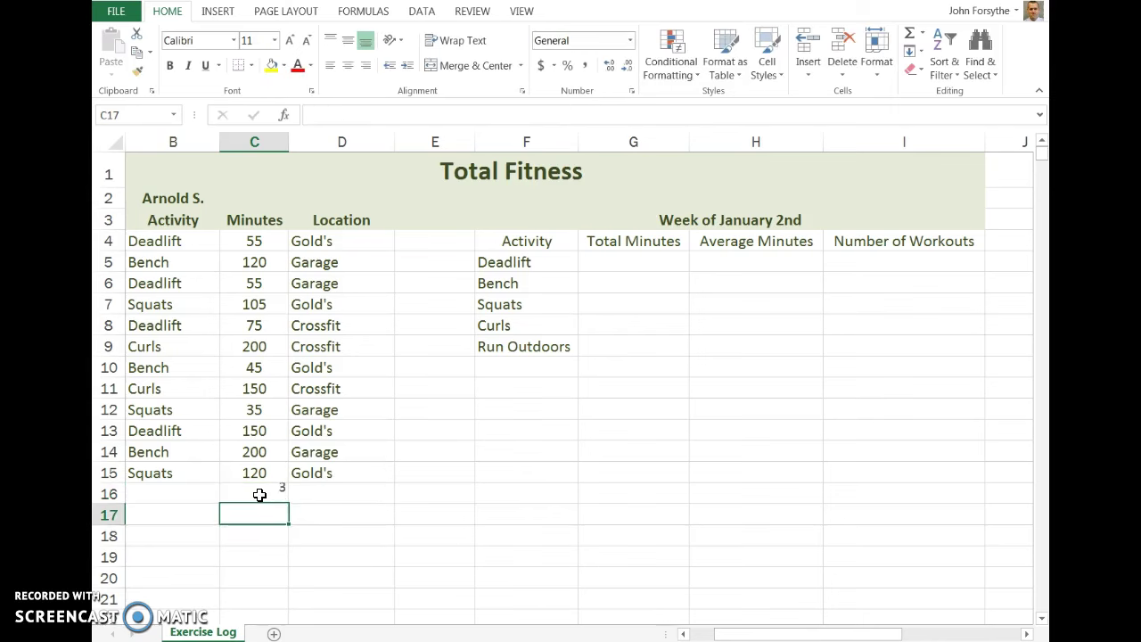
{"action": "left_click", "coordinate": [481, 411]}
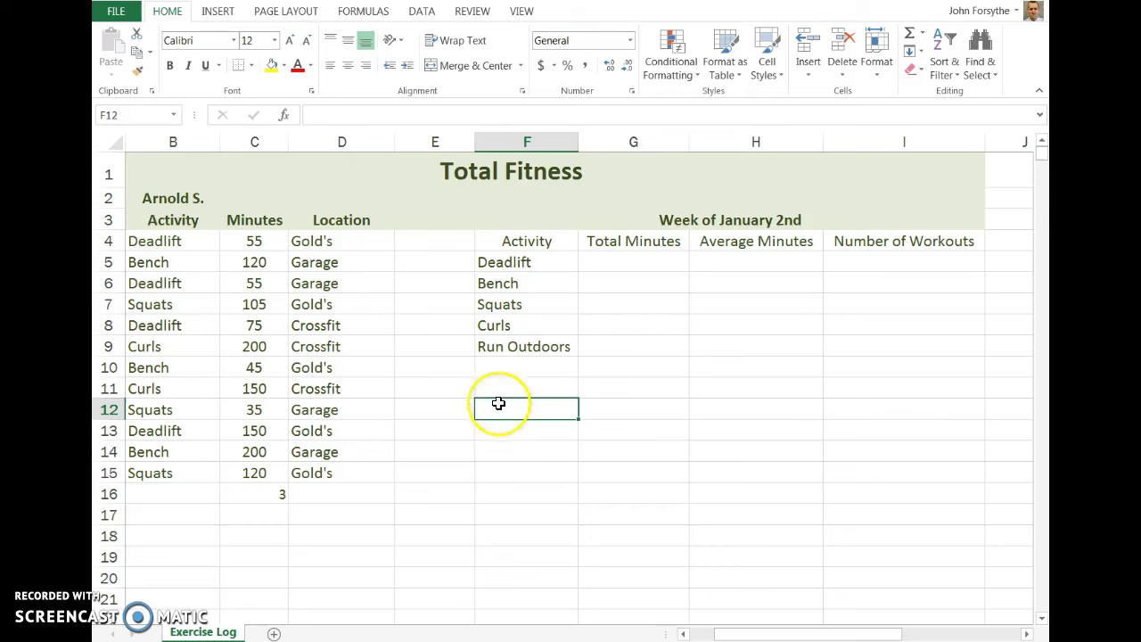
- Link F12 to C12 and make it the absolute reference =$C$12, showing 35
{"action": "type", "text": "="}
{"action": "key", "text": "Left"}
{"action": "key", "text": "Left"}
{"action": "key", "text": "Left"}
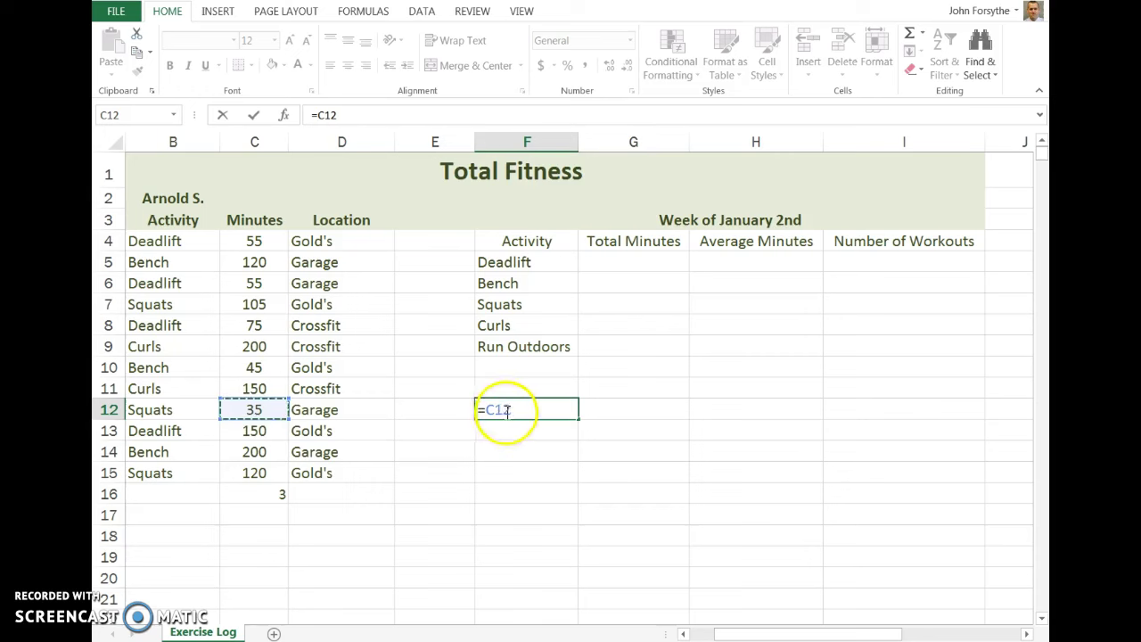
{"action": "key", "text": "Return"}
{"action": "left_click", "coordinate": [483, 409]}
{"action": "left_click", "coordinate": [324, 115]}
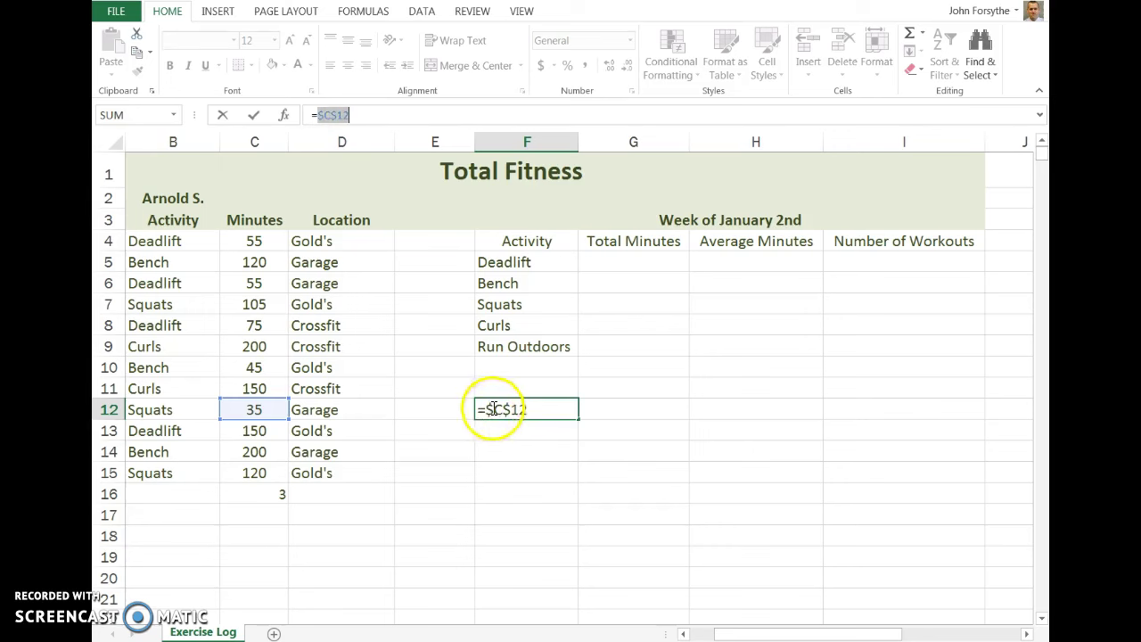
{"action": "key", "text": "Return"}
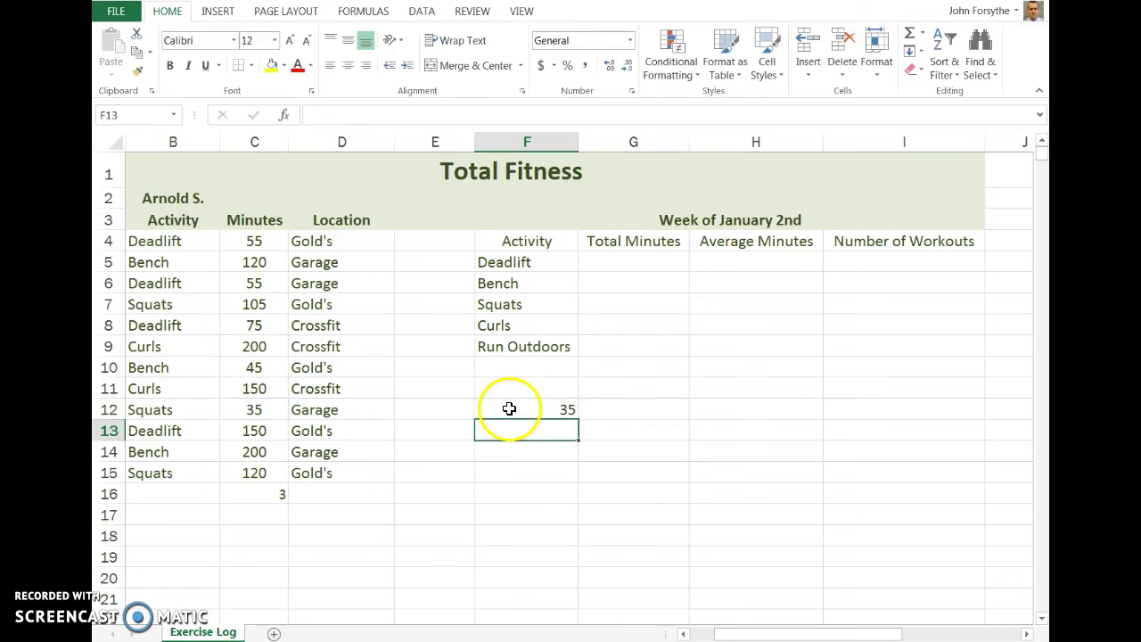
{"action": "left_click", "coordinate": [509, 409]}
{"action": "left_click", "coordinate": [336, 115]}
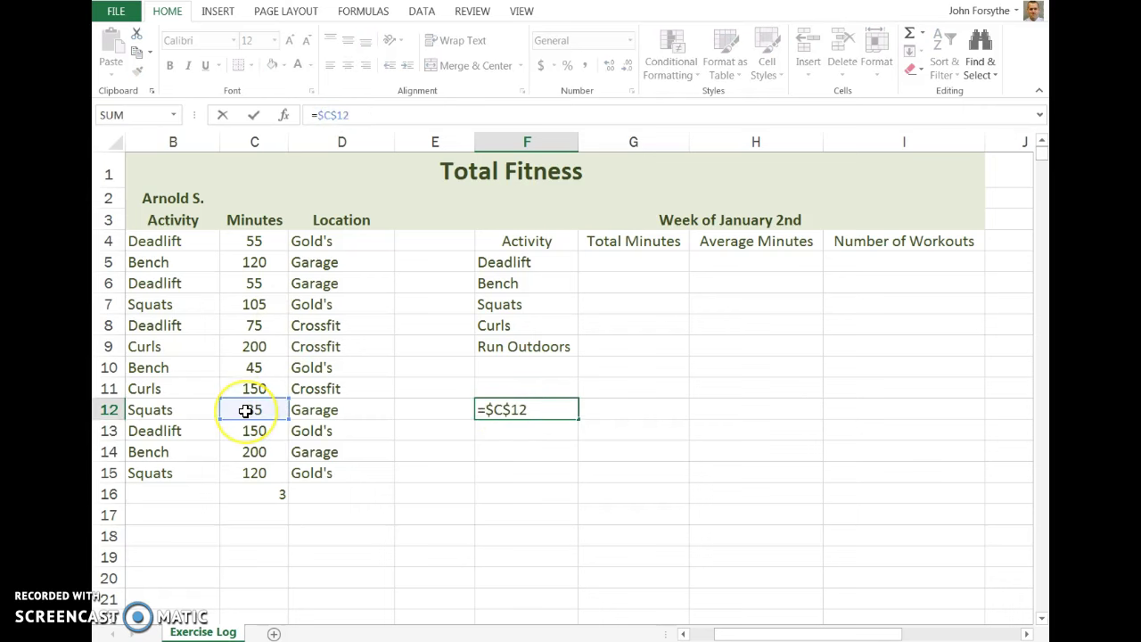
{"action": "key", "text": "Return"}
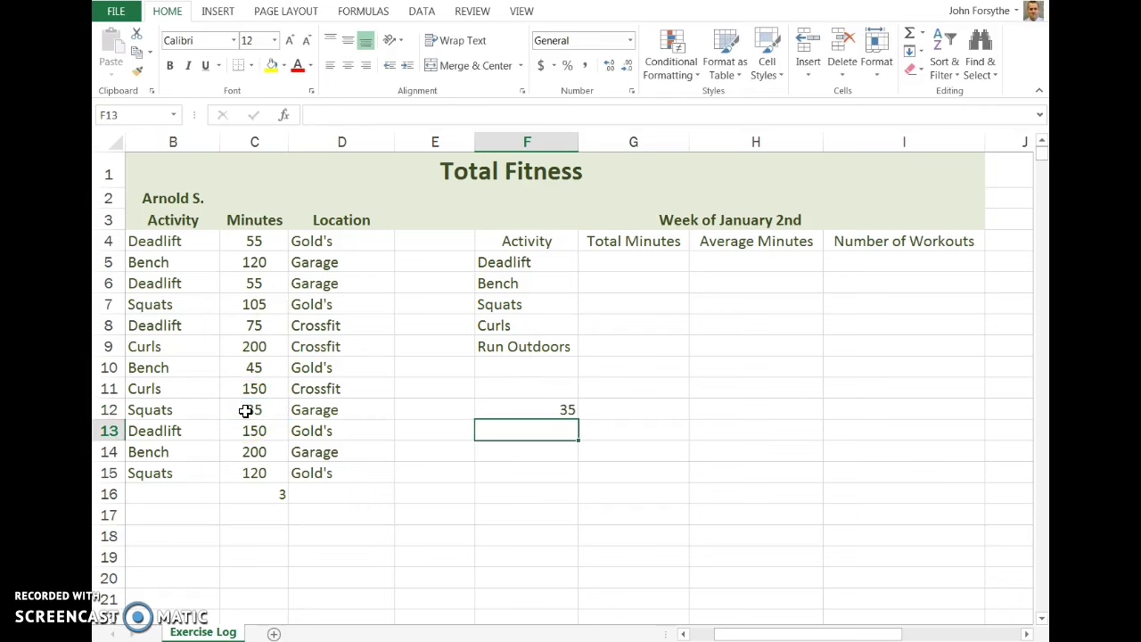
{"action": "left_click", "coordinate": [262, 495]}
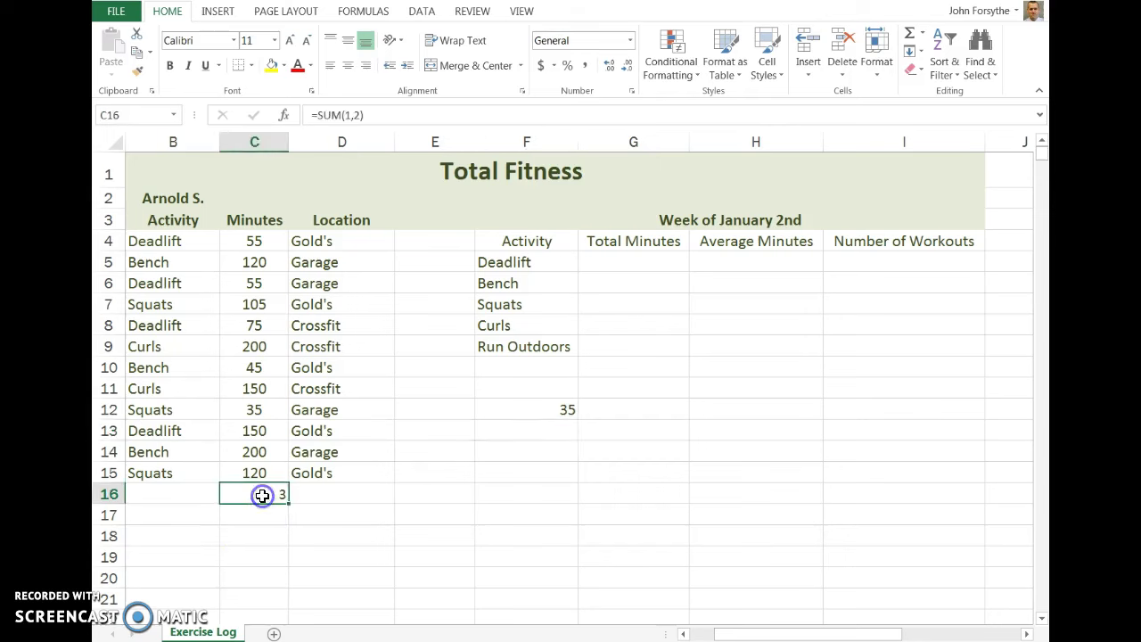